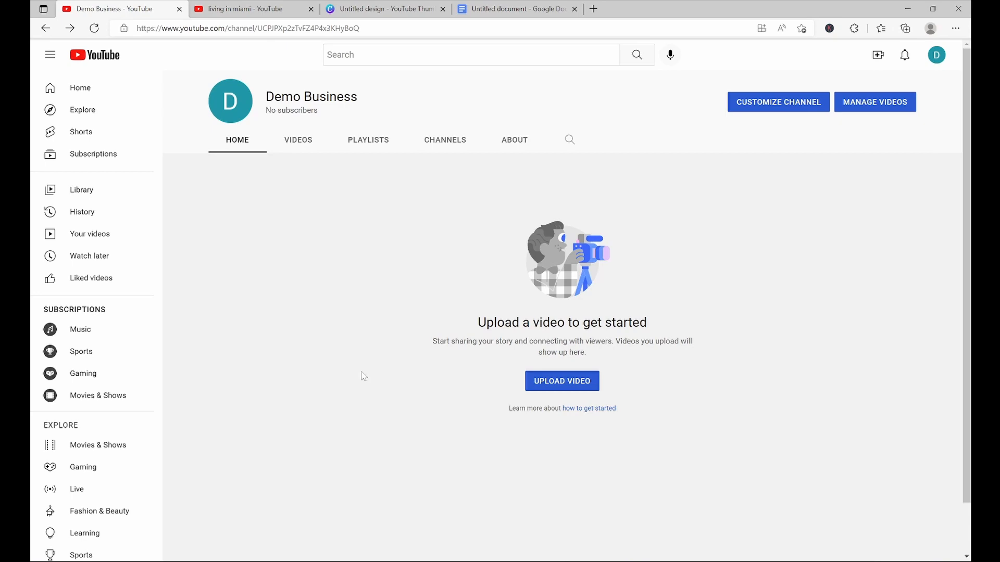
Browse the 'living in miami' YouTube search results to study competing videos' thumbnails and titles
click(235, 8)
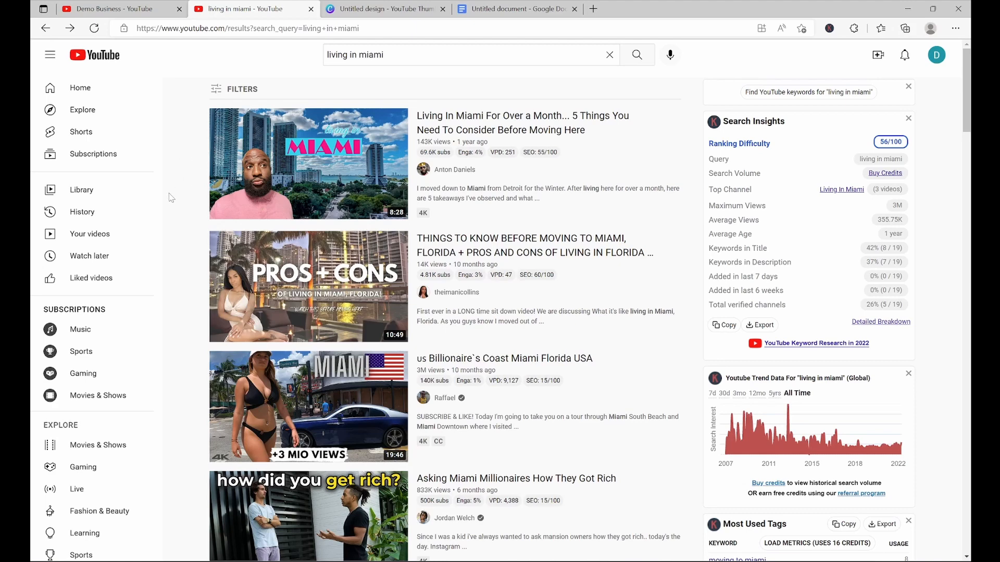
scroll(184, 195, down, 9)
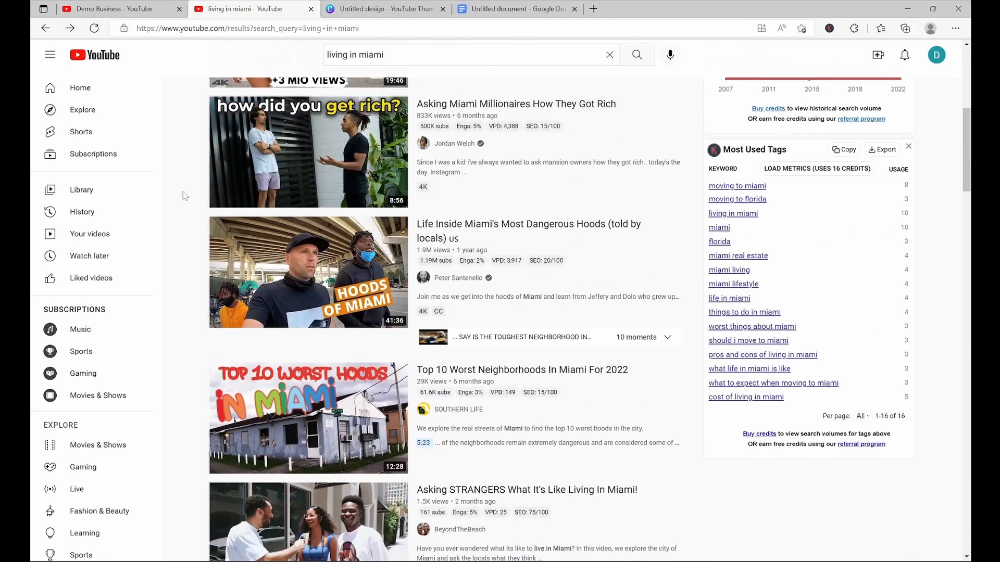
scroll(183, 195, down, 4)
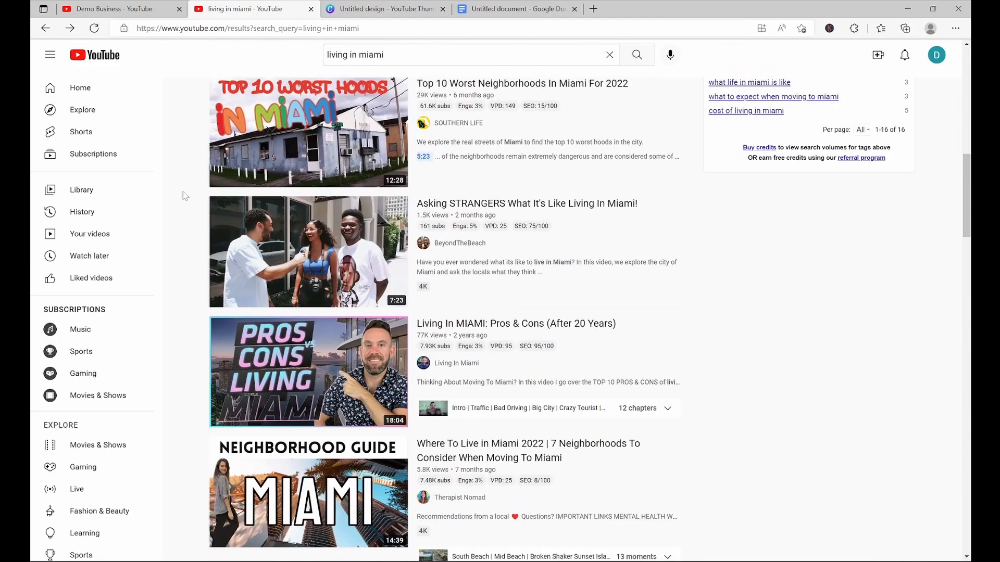
scroll(183, 195, up, 13)
scroll(183, 196, down, 1)
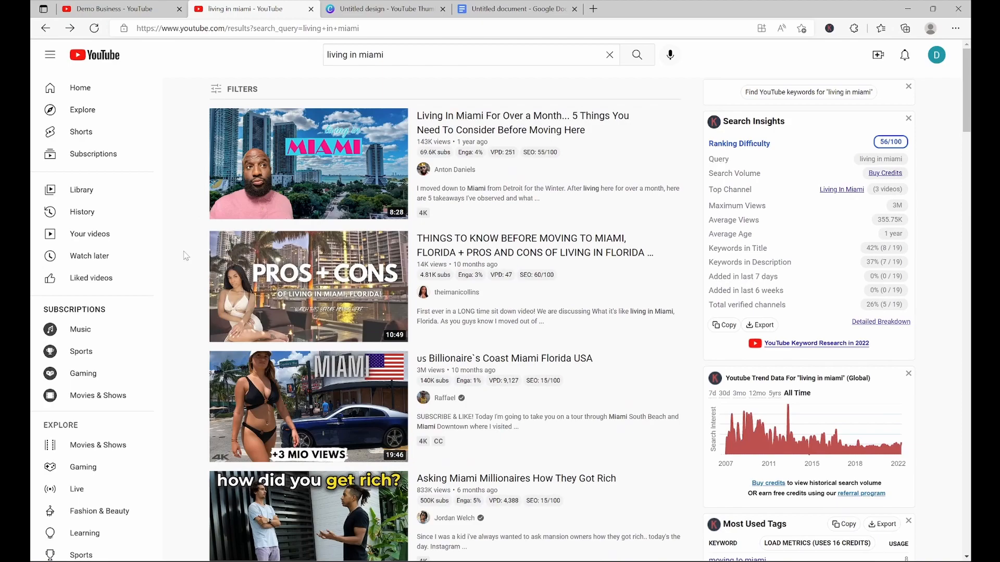
scroll(180, 286, down, 7)
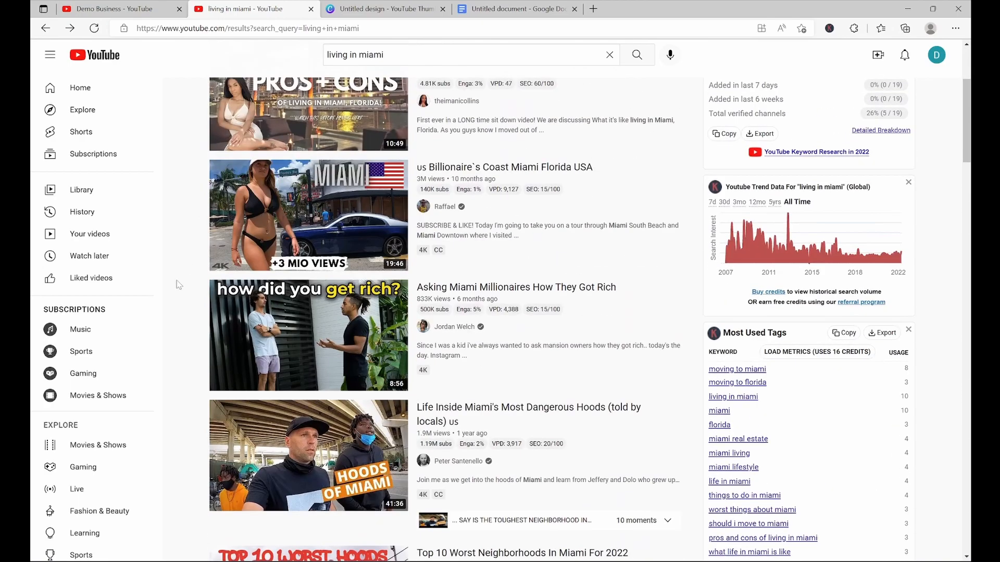
scroll(179, 284, down, 5)
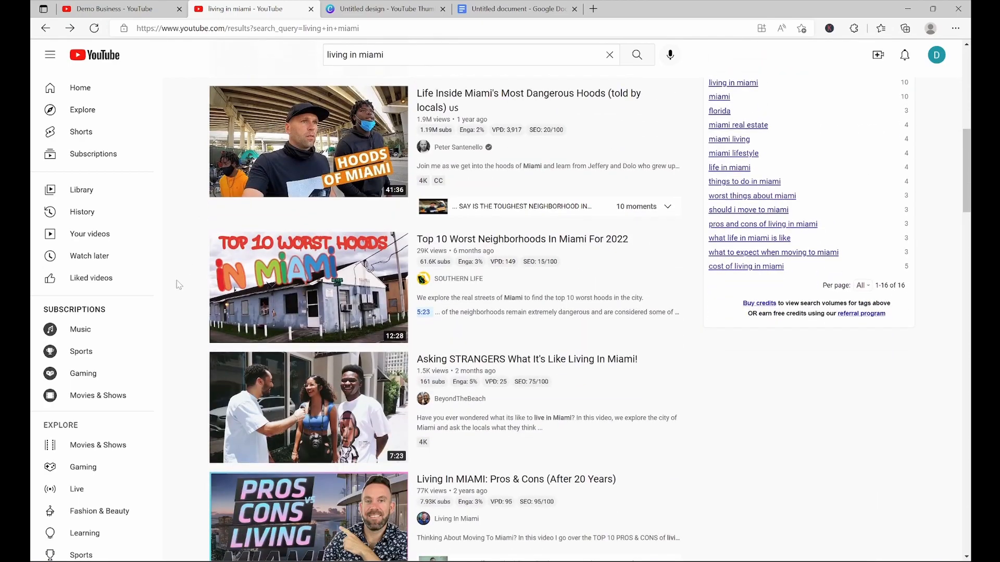
scroll(179, 285, down, 3)
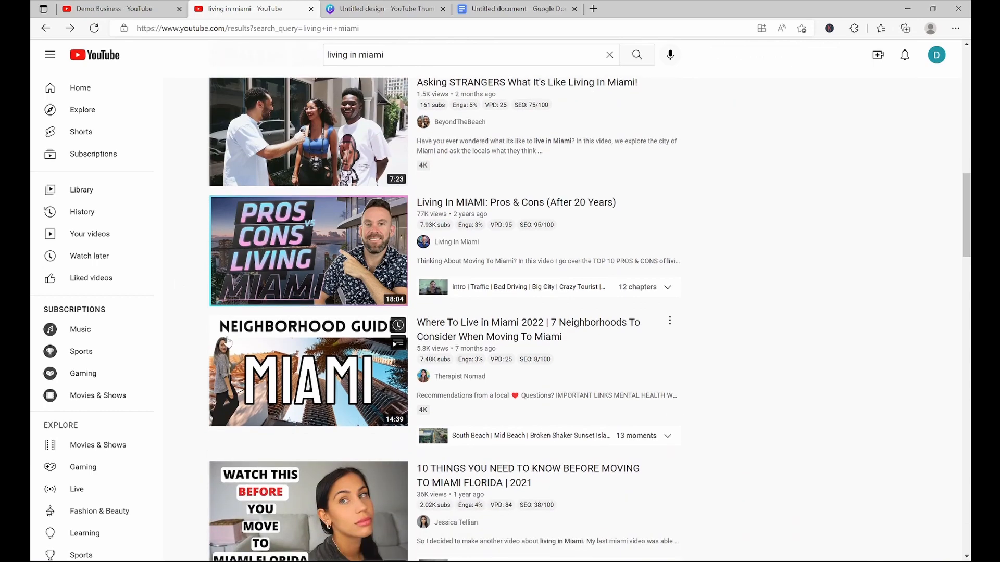
scroll(192, 391, down, 7)
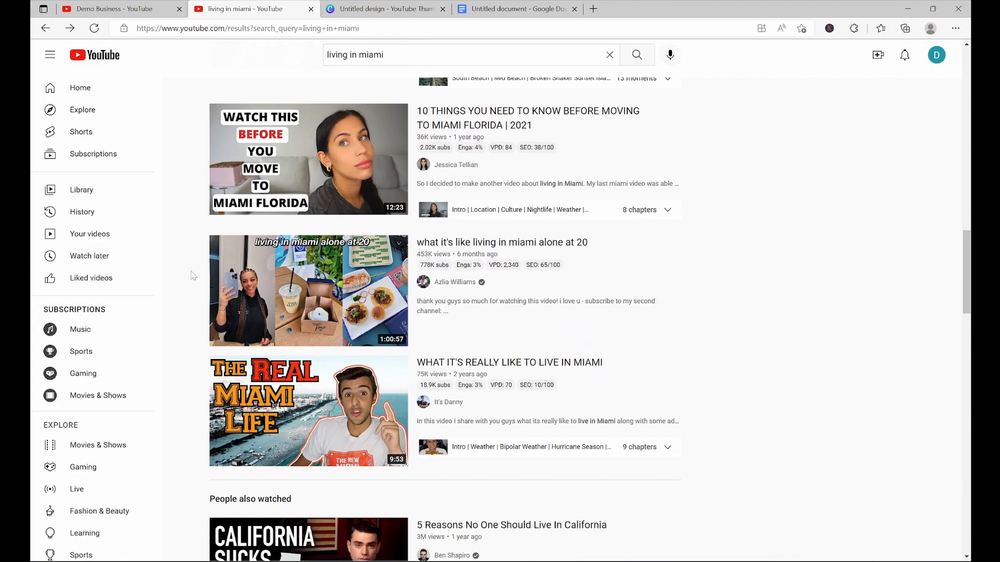
scroll(194, 276, up, 9)
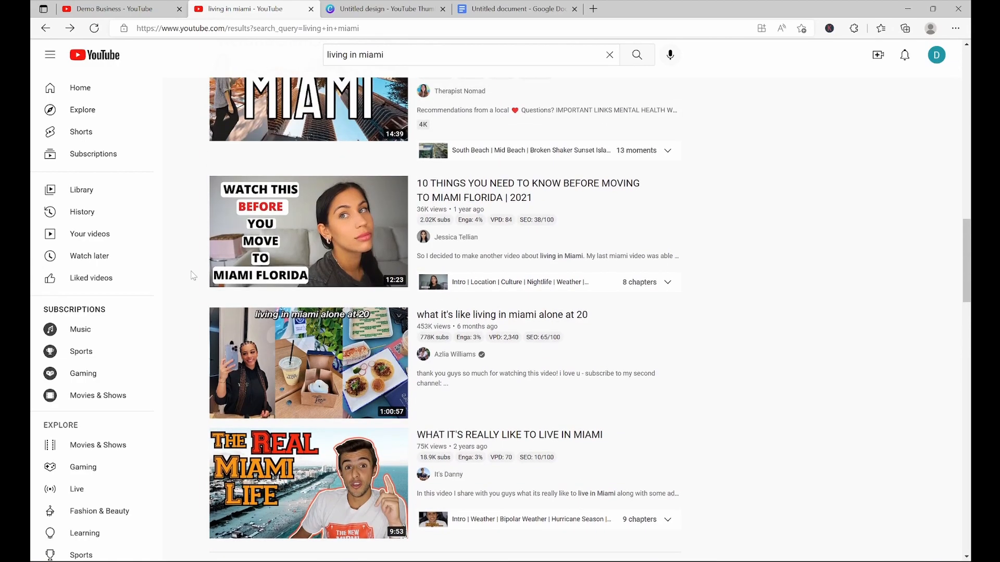
scroll(194, 276, up, 13)
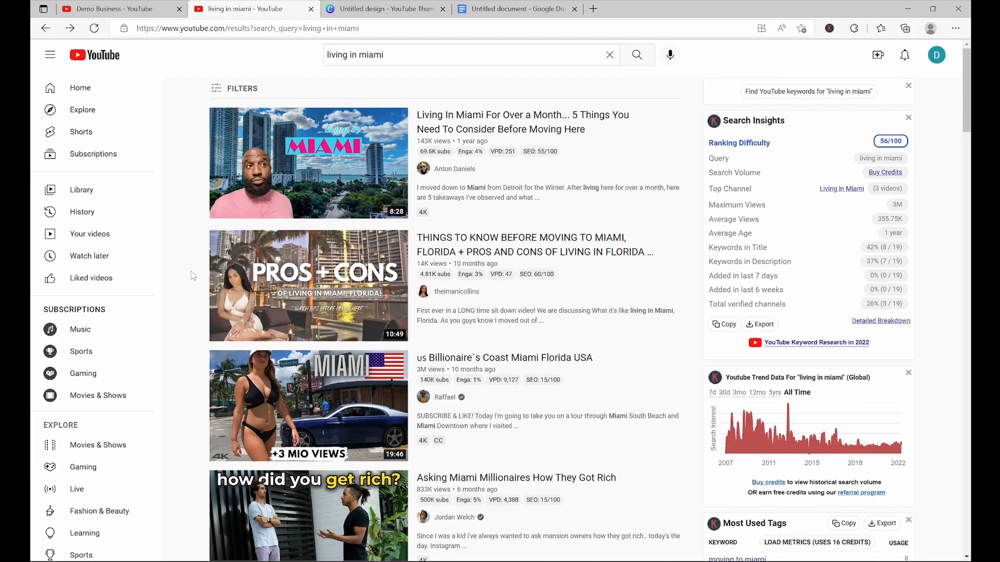
scroll(194, 276, down, 20)
scroll(193, 276, down, 16)
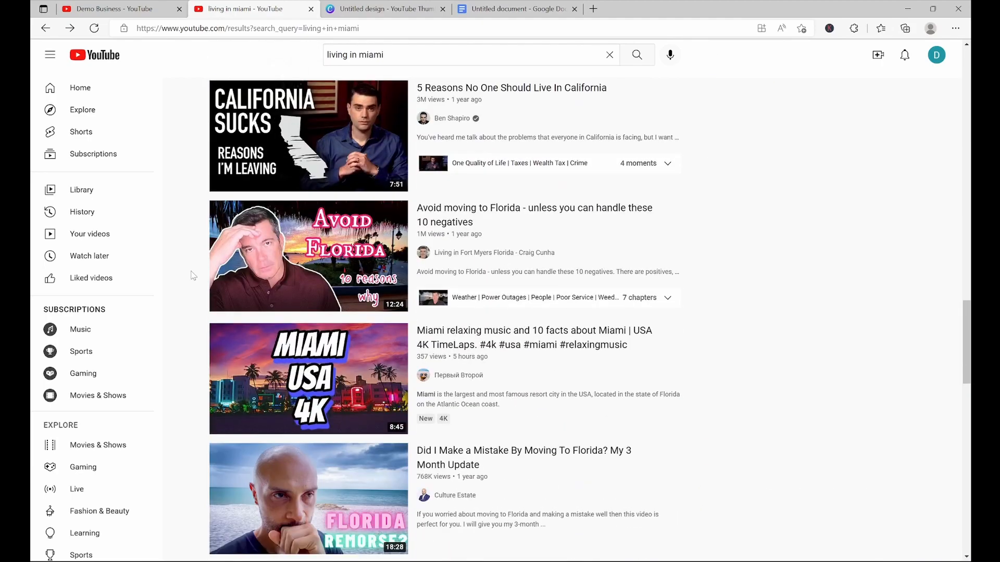
scroll(193, 275, up, 2)
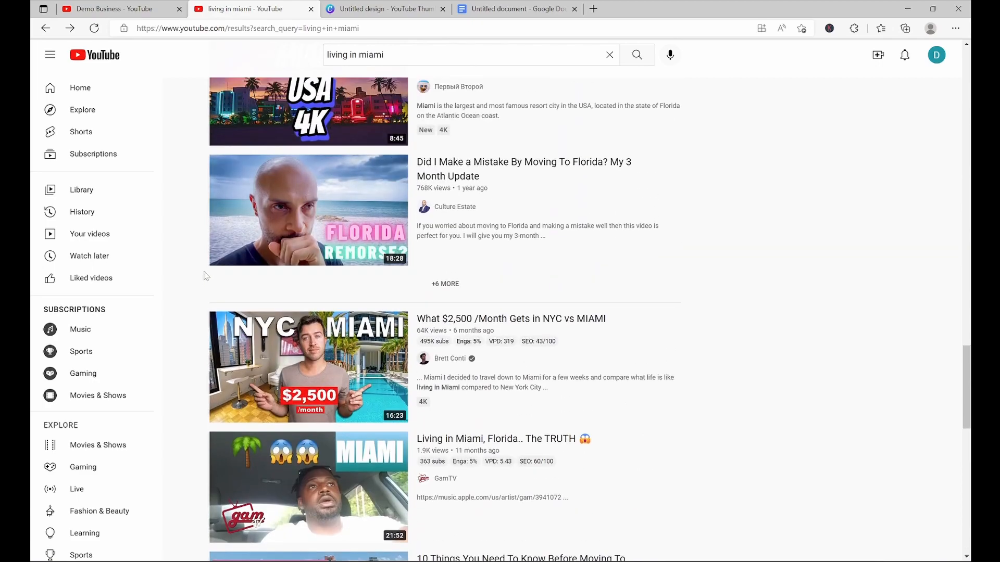
scroll(193, 275, up, 5)
scroll(195, 301, down, 15)
scroll(194, 301, up, 20)
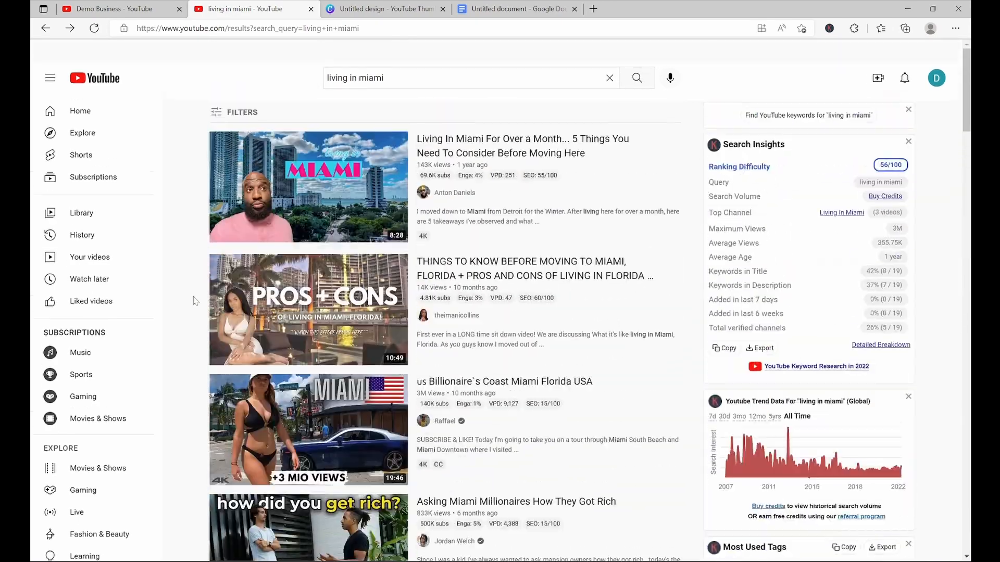
Switch to the Canva thumbnail design and apply the blue Summer Beats template
click(386, 6)
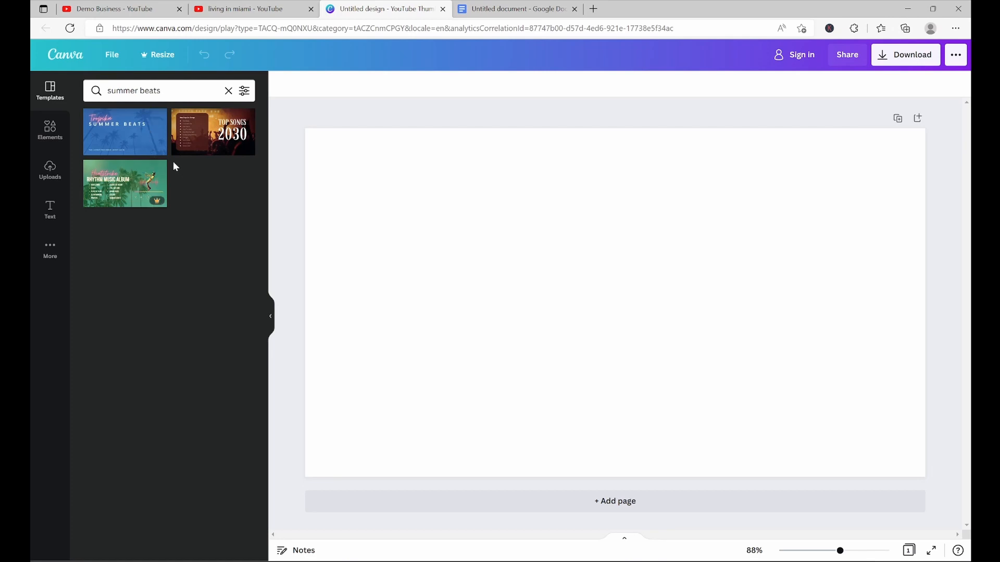
click(130, 141)
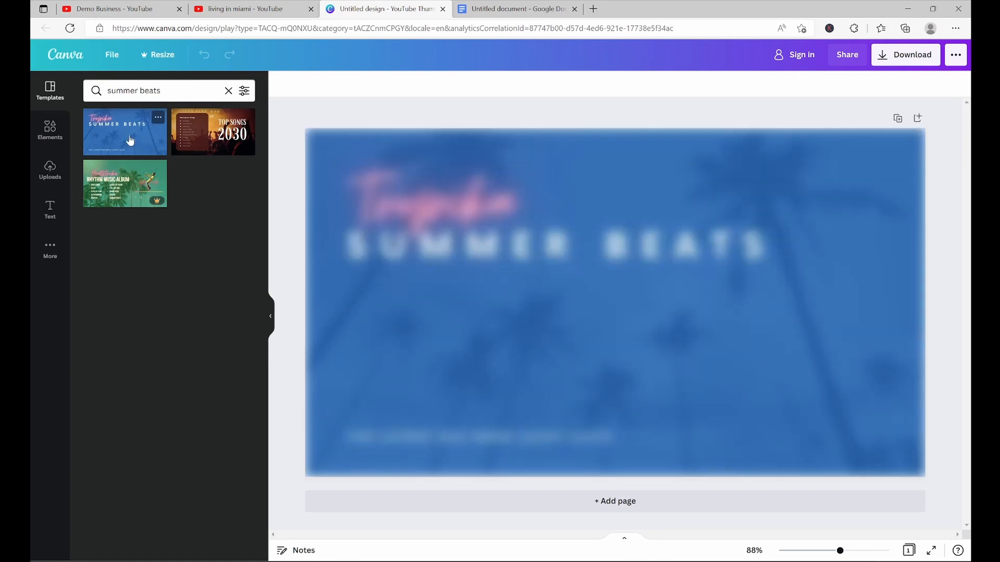
Replace the script heading text with "Miami FL"
click(511, 202)
drag(525, 200, 789, 200)
double_click(427, 197)
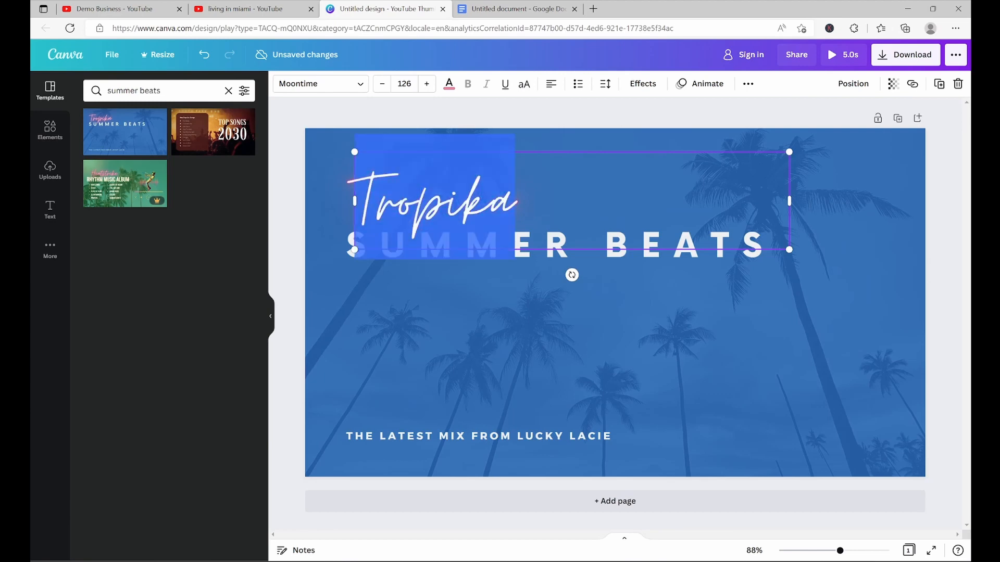
text(Miami FL)
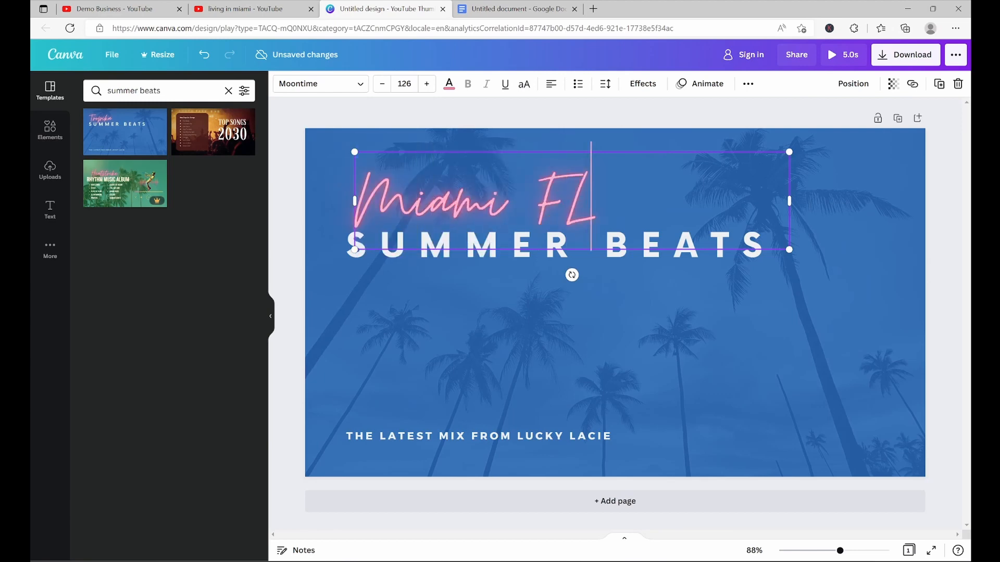
Replace the SUMMER BEATS heading with "PROS AND CONS OF LIVING IN MIAMI"
double_click(552, 246)
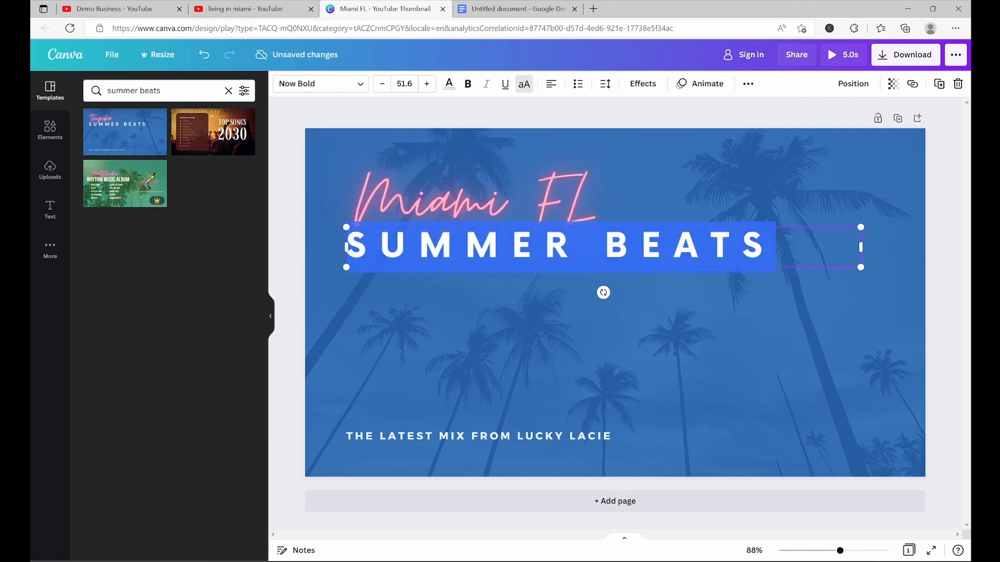
text(PROS AND C)
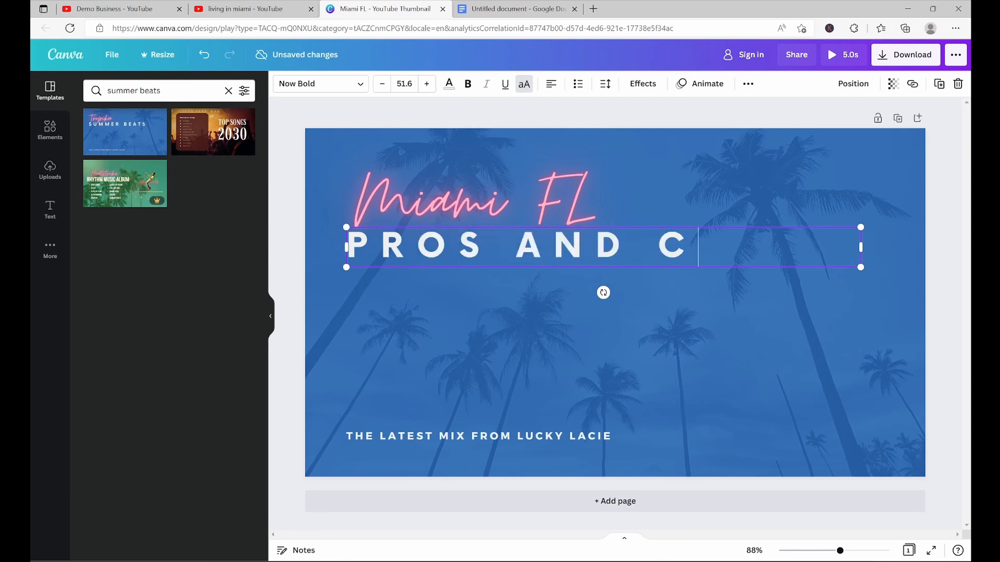
text(ONS OF LIVING IN MIAI)
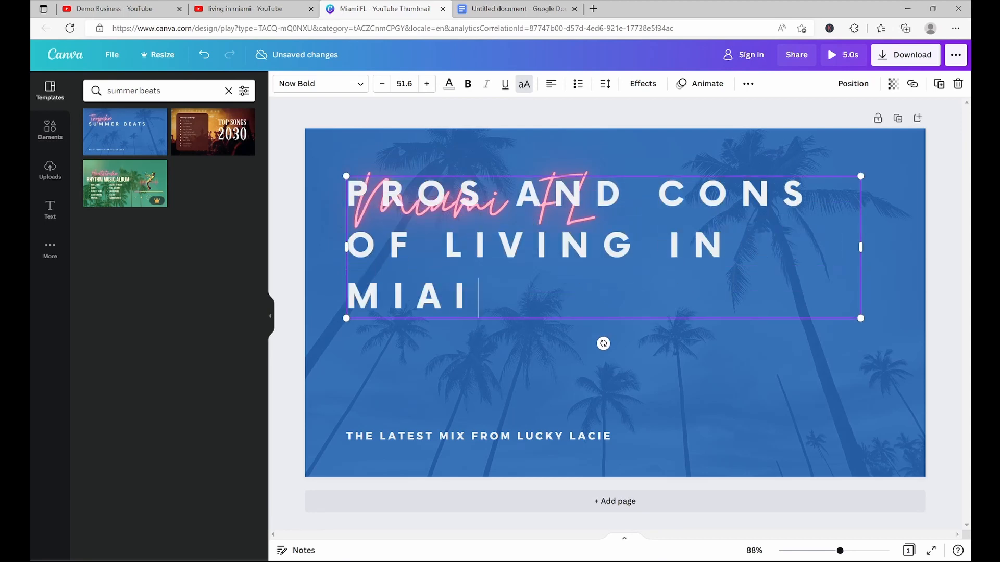
key(BackSpace)
text(MI)
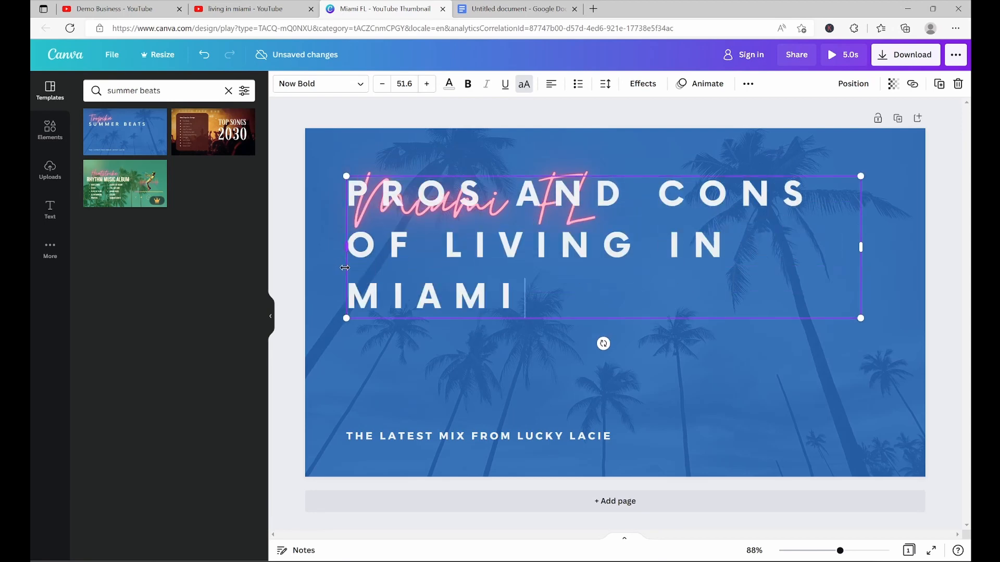
Move the PROS AND CONS heading block down below the Miami FL script
click(339, 350)
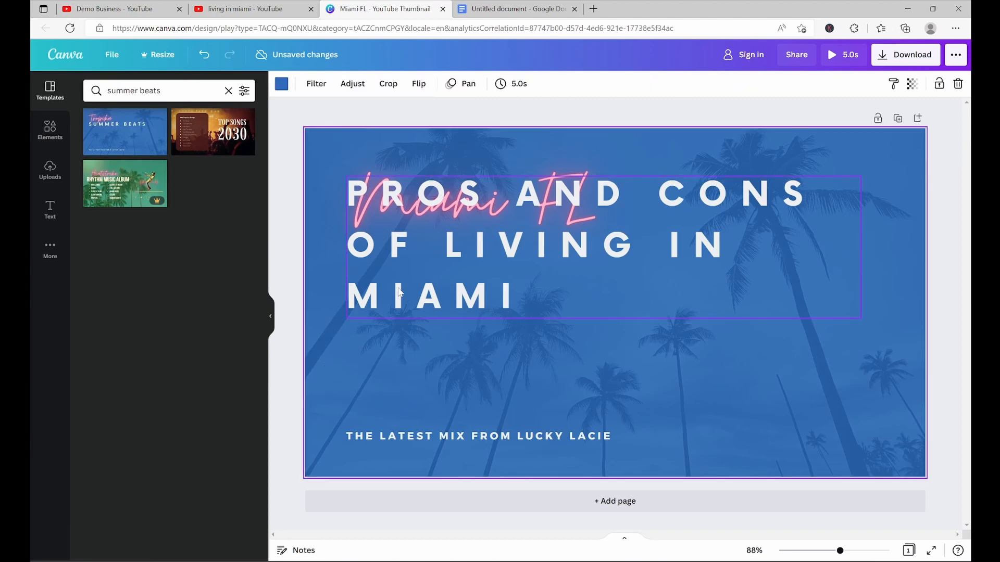
drag(400, 293, 401, 383)
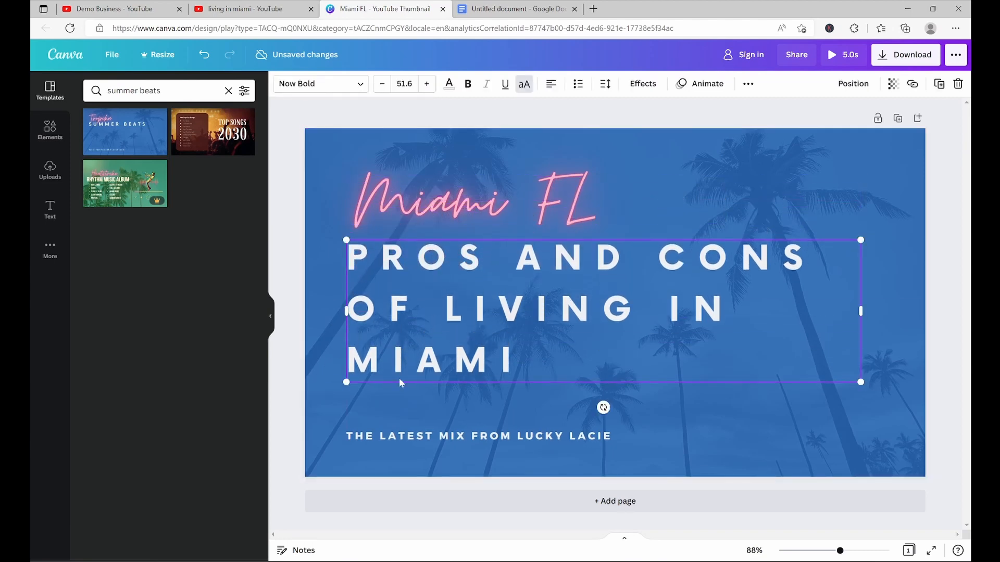
Replace the bottom subtitle text with "YOUR NAME HERE" and deselect it
click(406, 438)
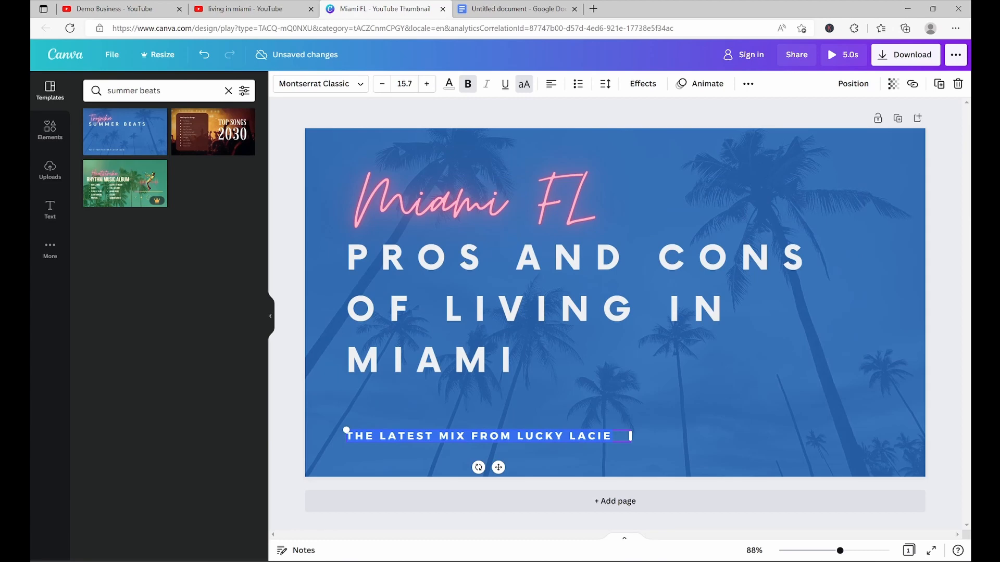
text(YOUR NAME HERE)
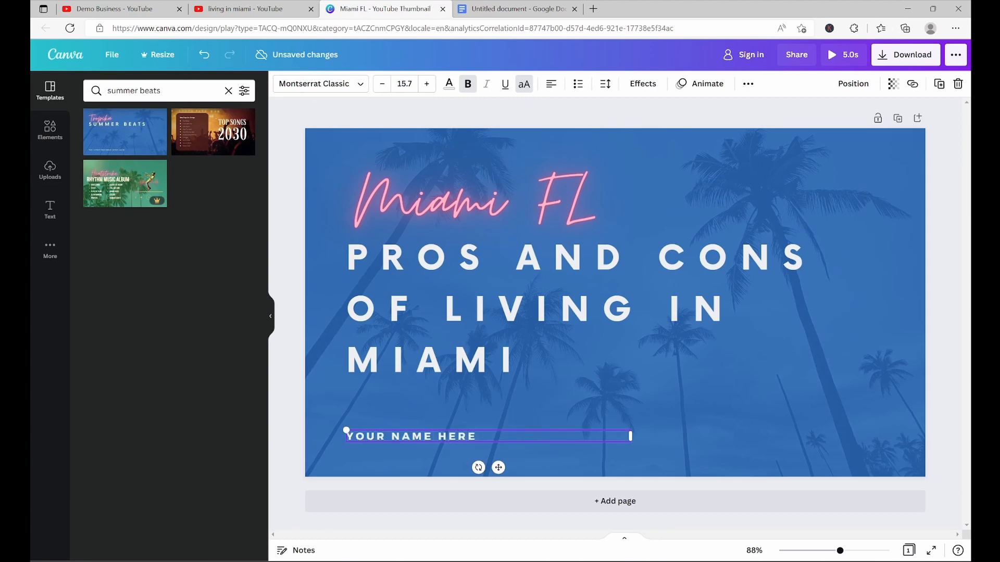
click(394, 411)
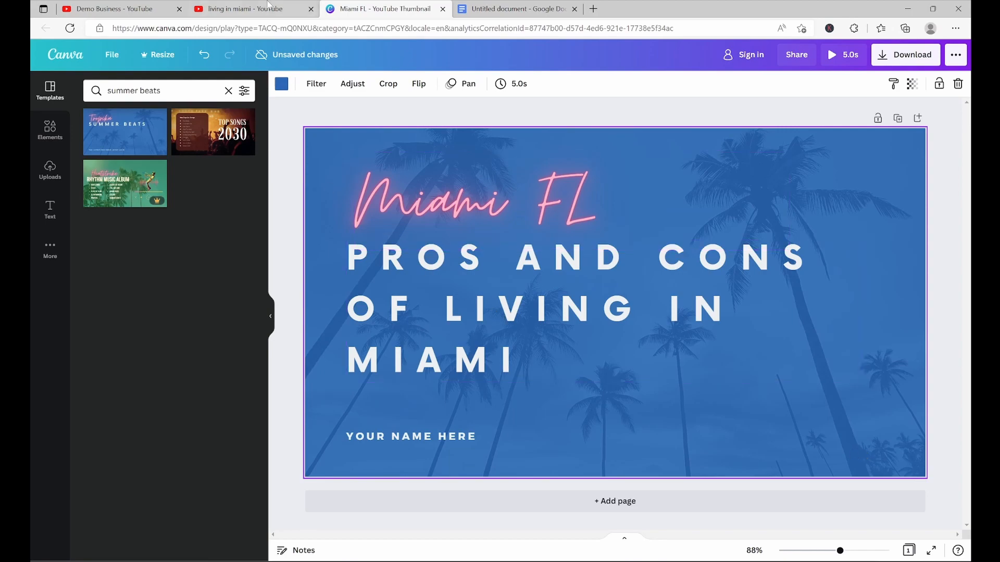
Return to the YouTube results tab and start uploading a video from the Create menu
click(244, 9)
scroll(182, 223, down, 15)
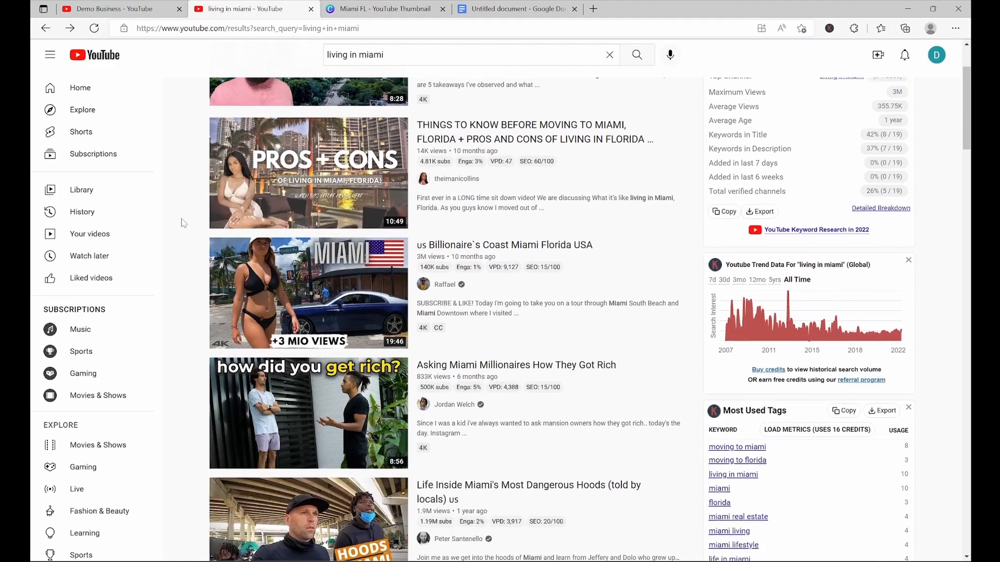
scroll(182, 223, up, 15)
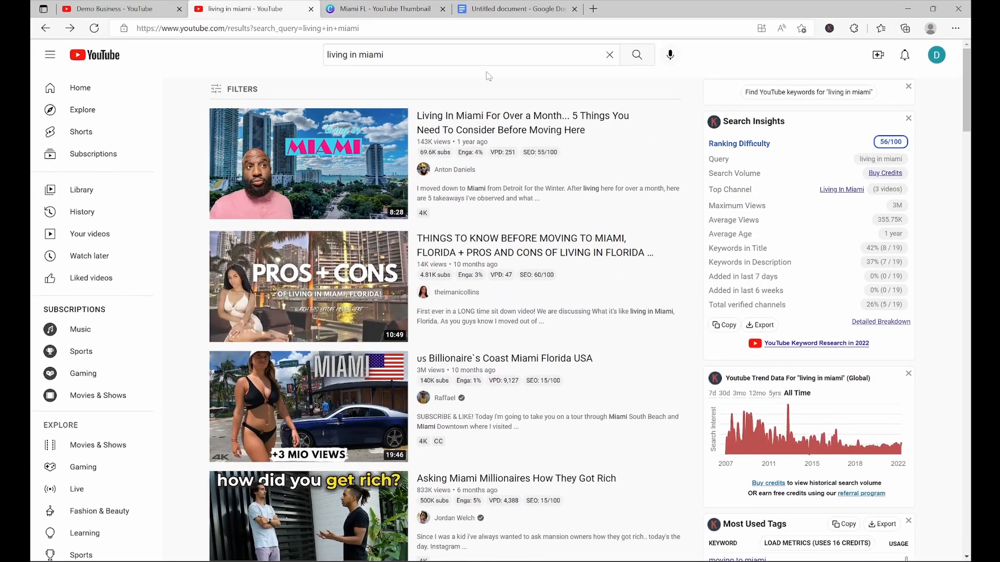
click(878, 58)
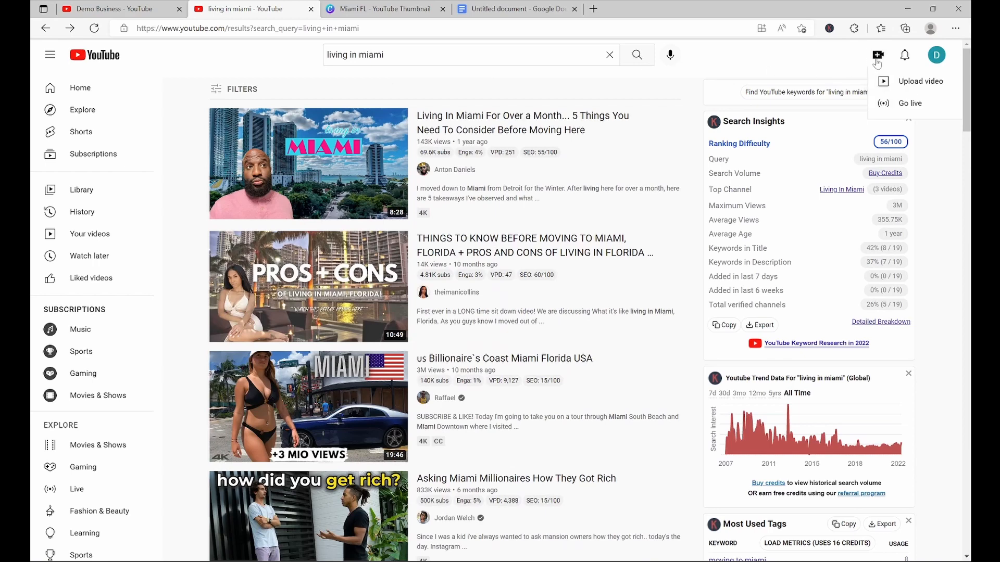
click(889, 90)
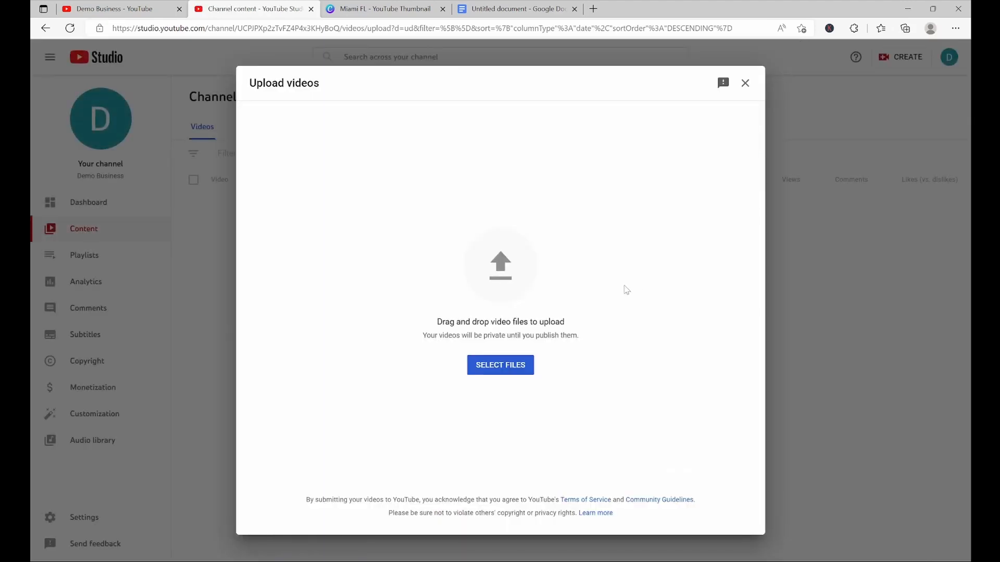
Select the video file 21. Final Checklist - System Overview for upload and clear its prefilled title
click(487, 368)
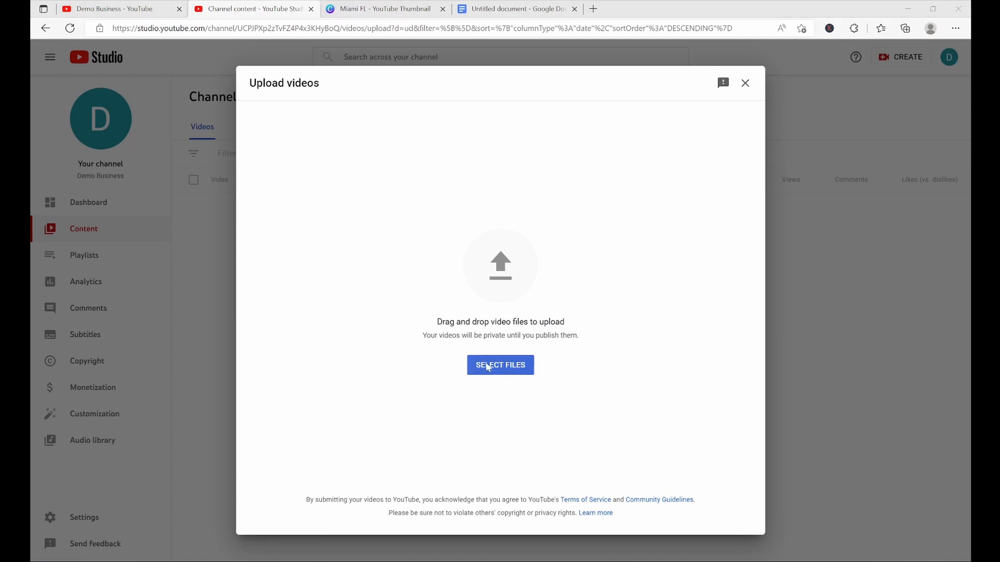
click(468, 271)
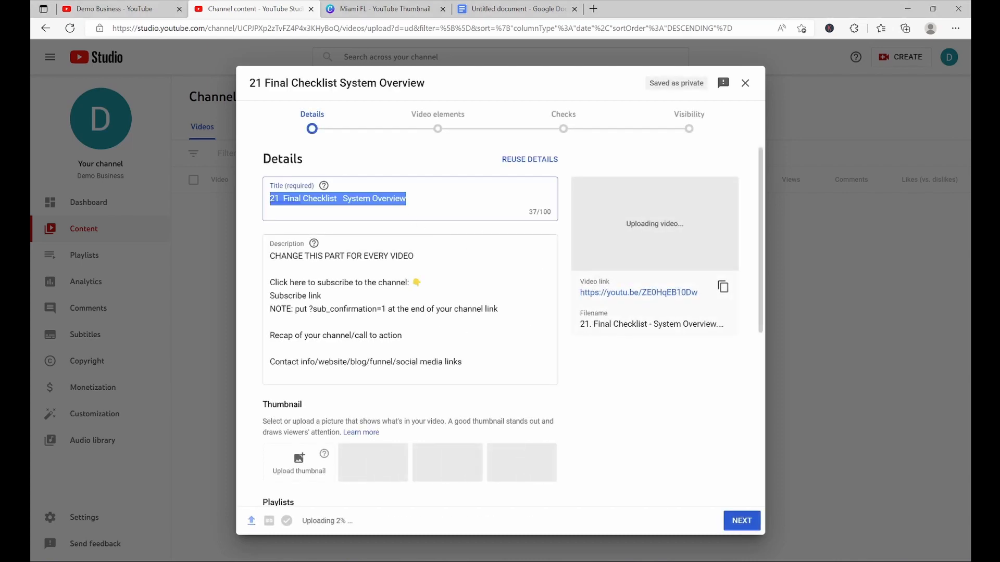
key(BackSpace)
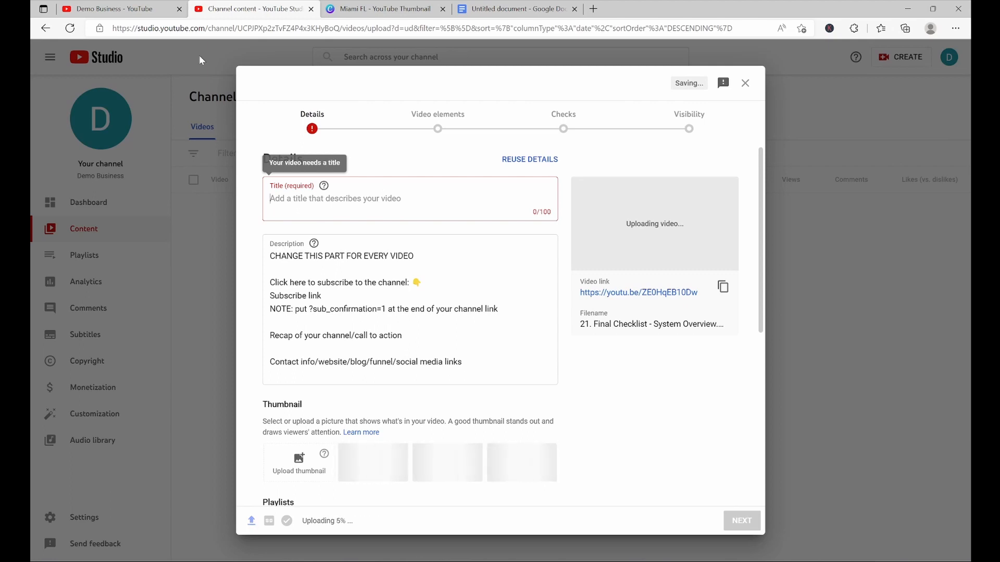
In the channel tab, search YouTube for "living in miami"
click(135, 9)
click(471, 55)
text(living in miami)
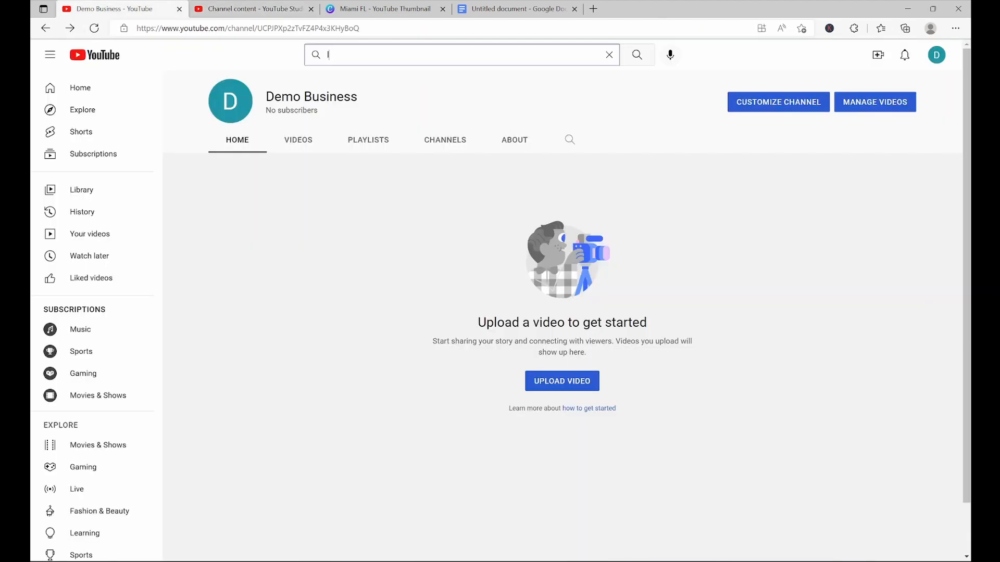
key(Return)
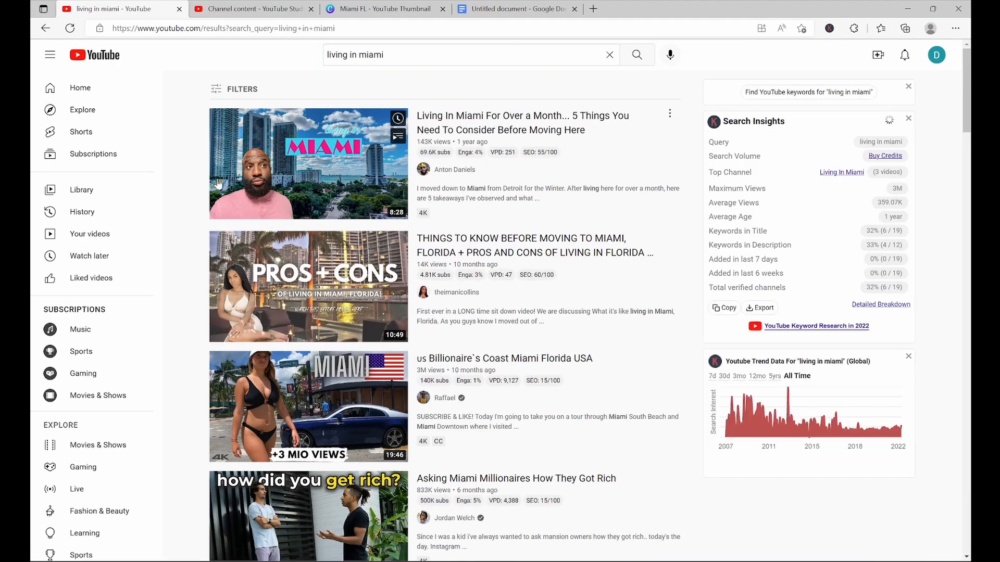
Browse the 'living in miami' search results, comparing video titles, thumbnails and keyword tags
scroll(175, 225, down, 14)
scroll(174, 221, down, 8)
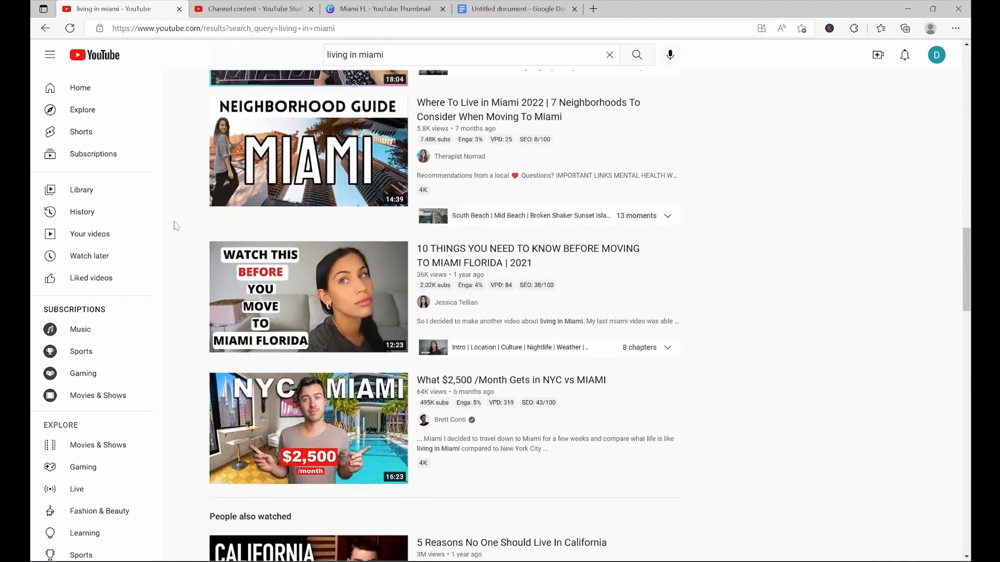
mouse_move(597, 241)
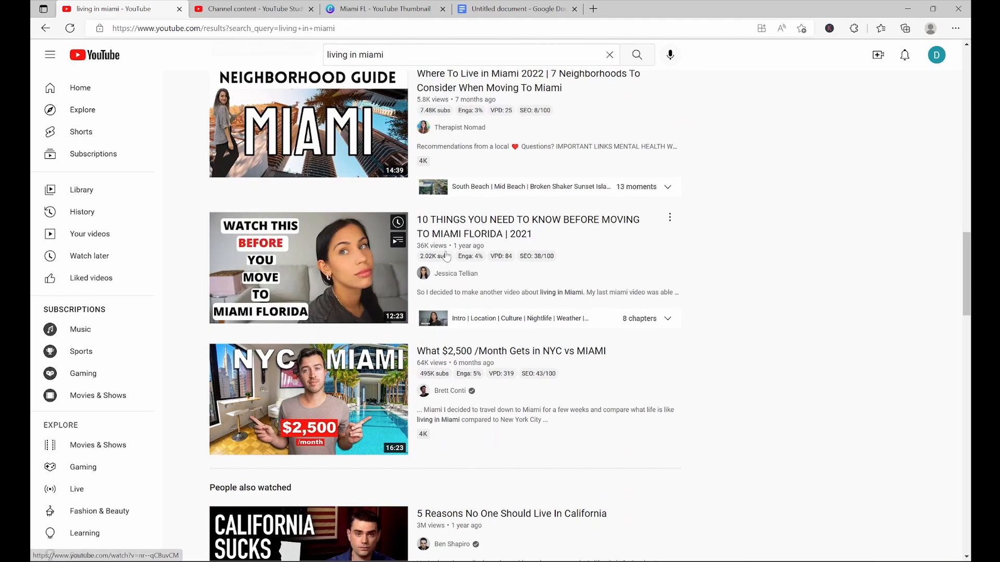
scroll(480, 162, up, 2)
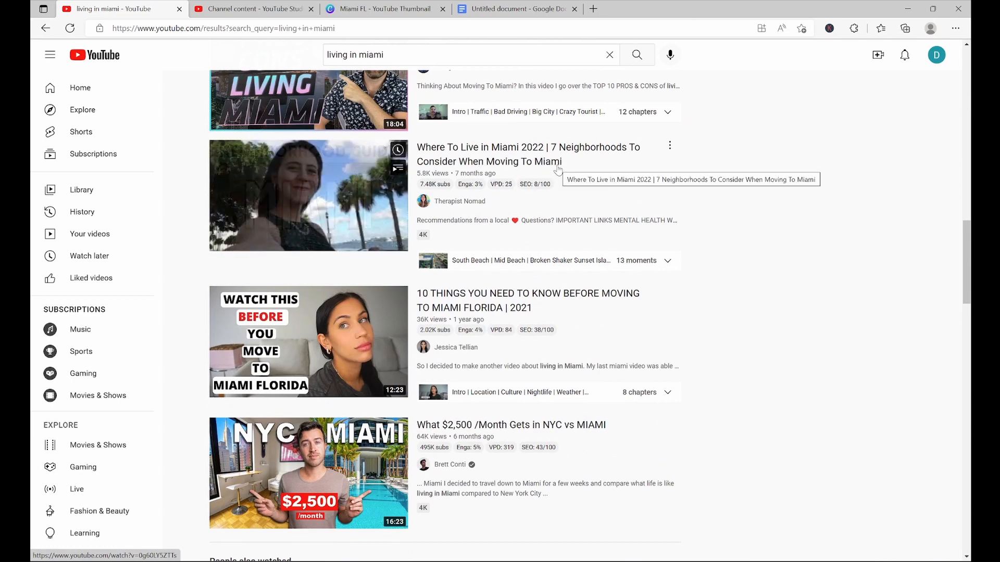
scroll(593, 169, up, 4)
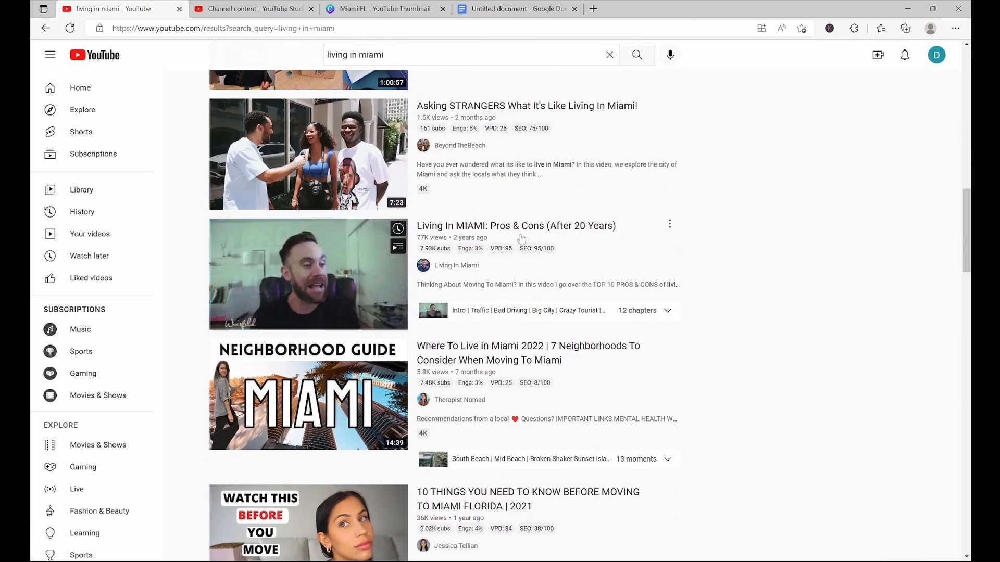
scroll(722, 183, up, 2)
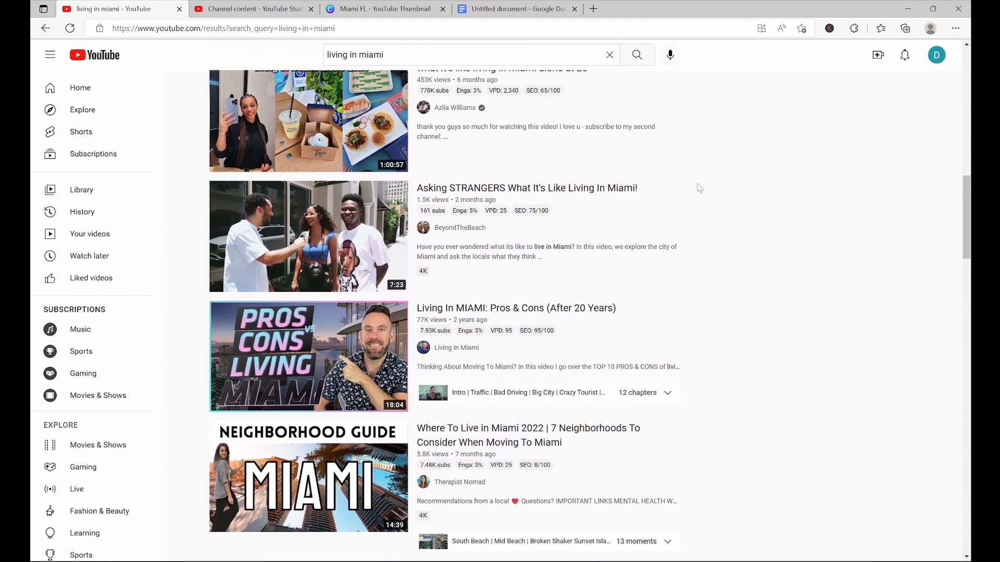
scroll(736, 201, up, 1)
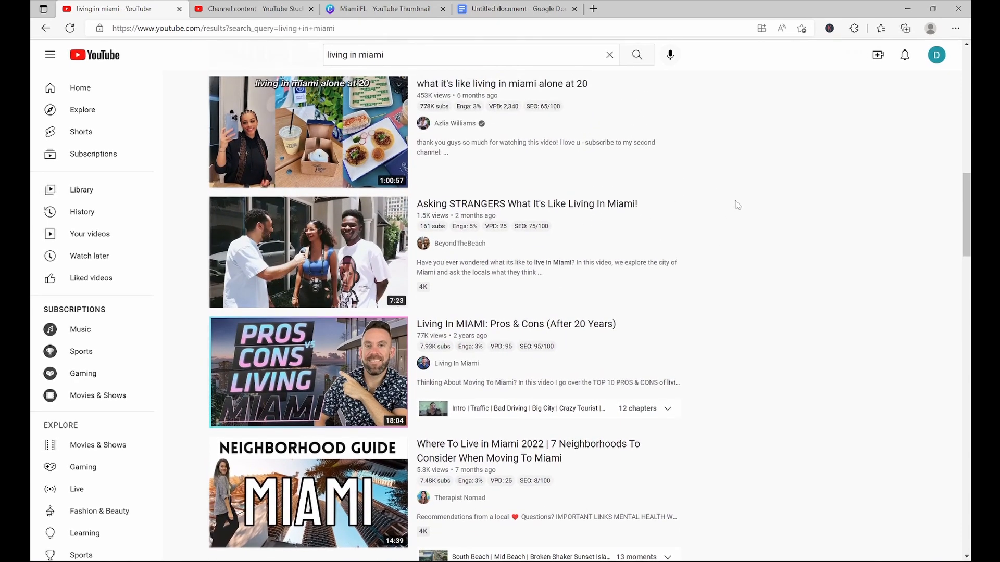
scroll(736, 201, down, 1)
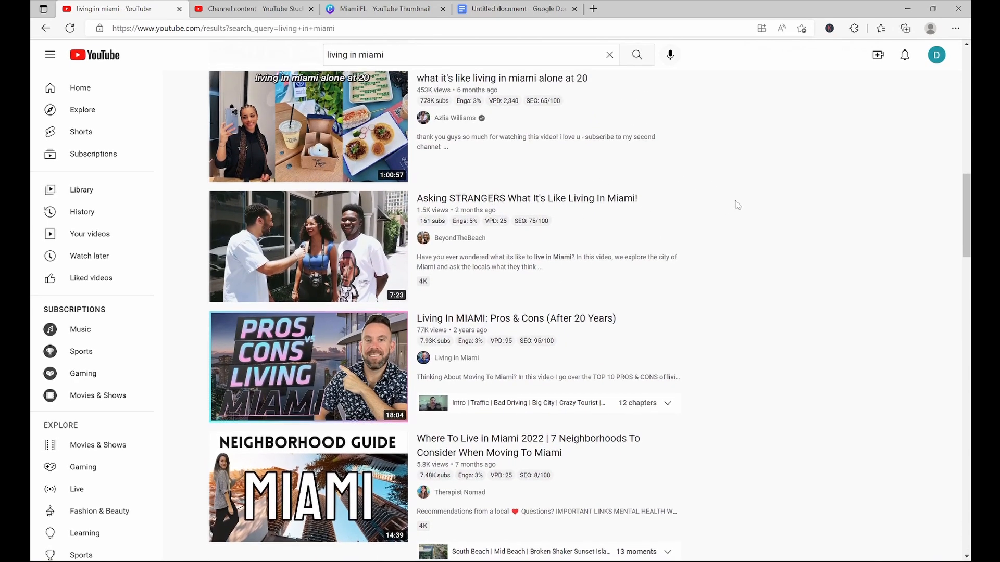
scroll(738, 205, up, 8)
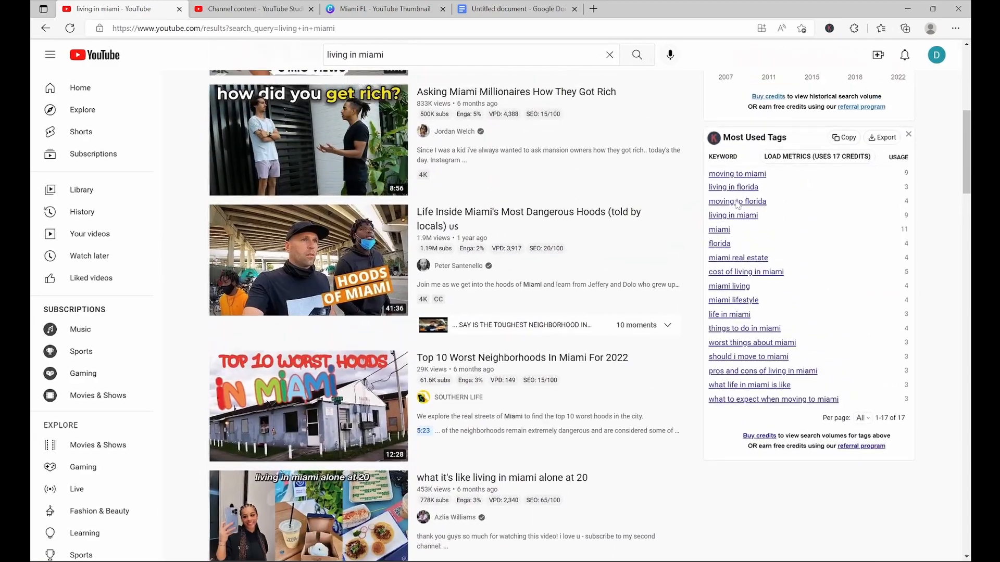
scroll(738, 204, down, 11)
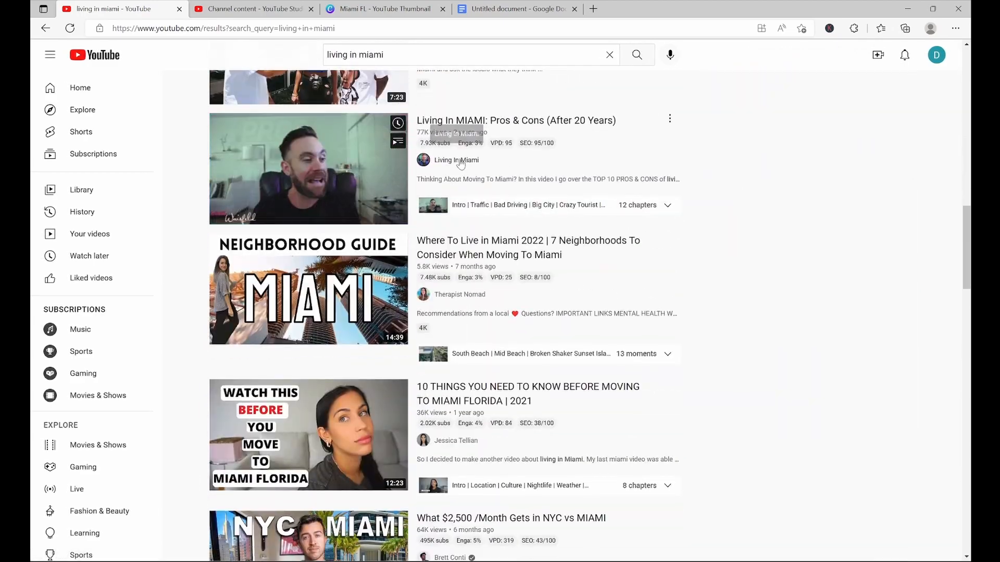
Open the Living In Miami channel and browse its uploaded videos
click(458, 161)
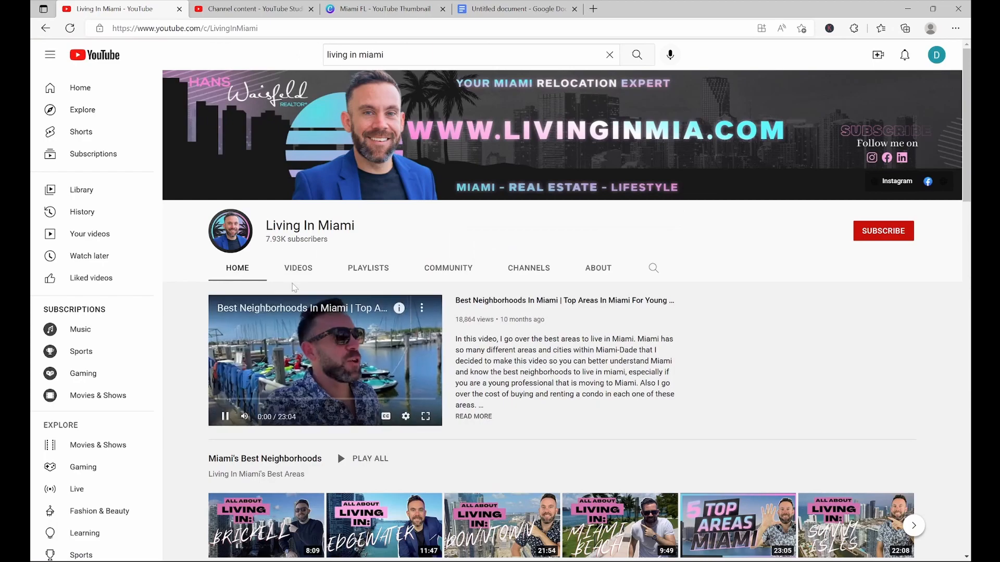
click(298, 269)
scroll(536, 281, down, 7)
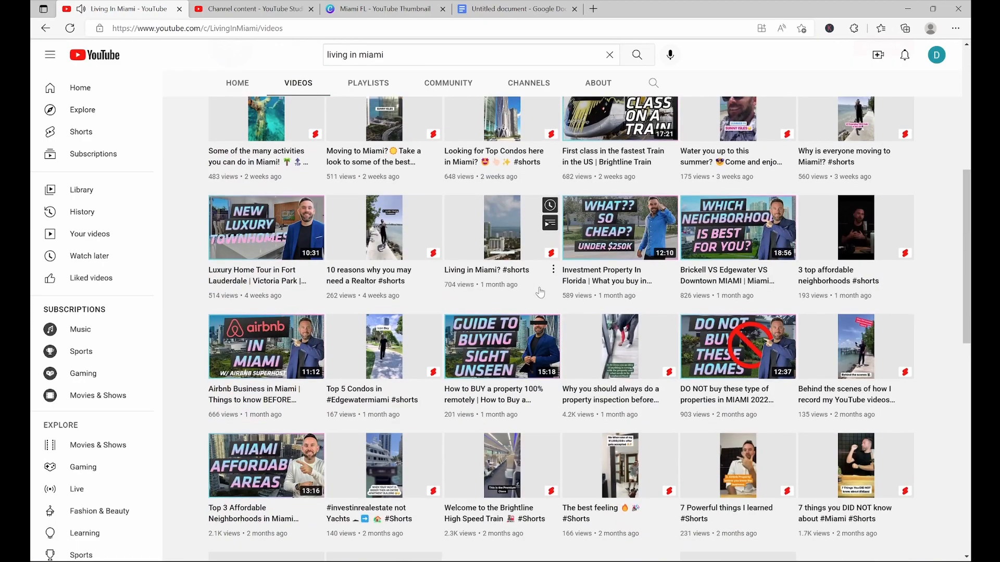
scroll(540, 293, down, 2)
scroll(284, 390, down, 4)
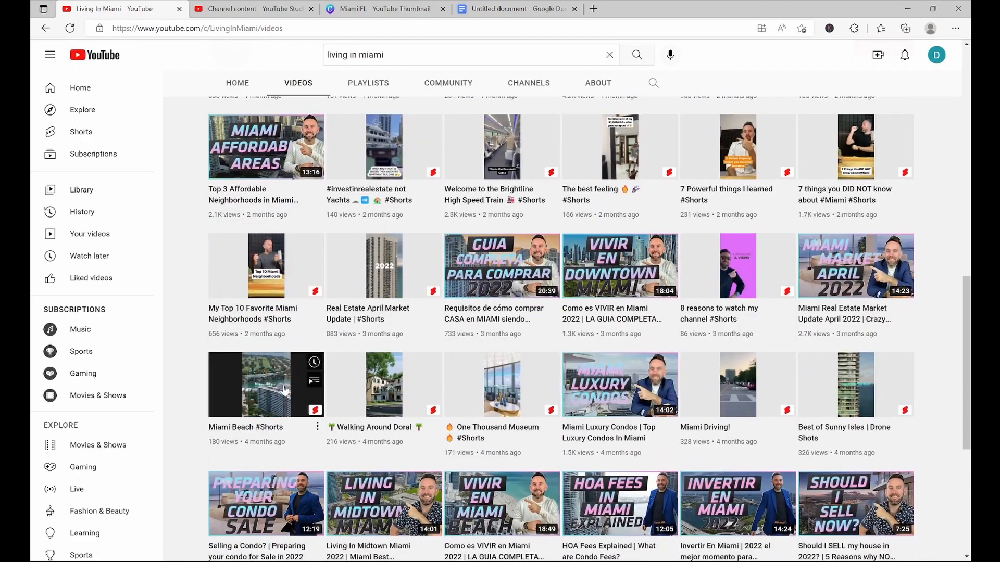
scroll(284, 390, down, 4)
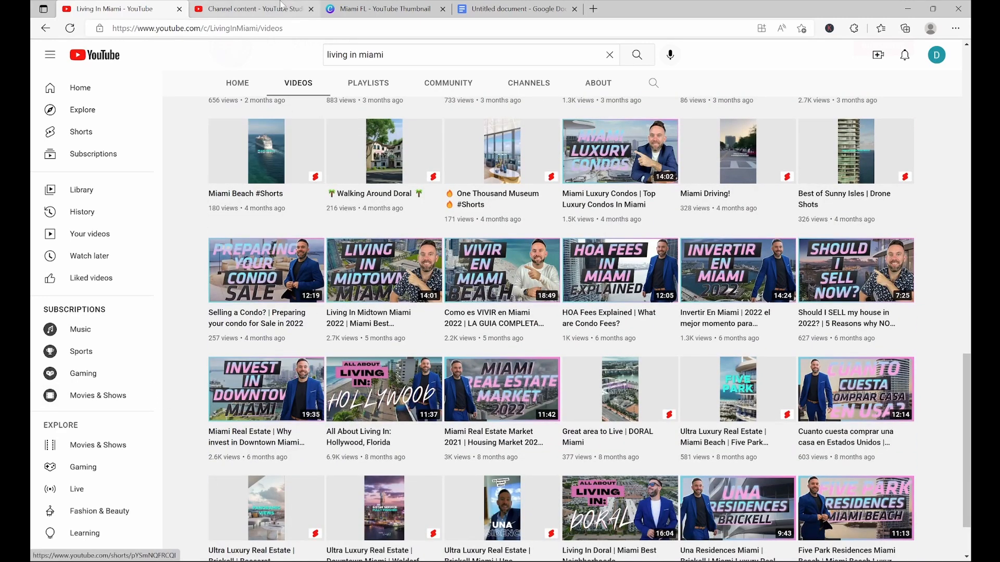
Copy the title 'Pros & Cons of Living in Miami | What to Know Before Moving to Miami Florida' from the document into the video's title
click(526, 7)
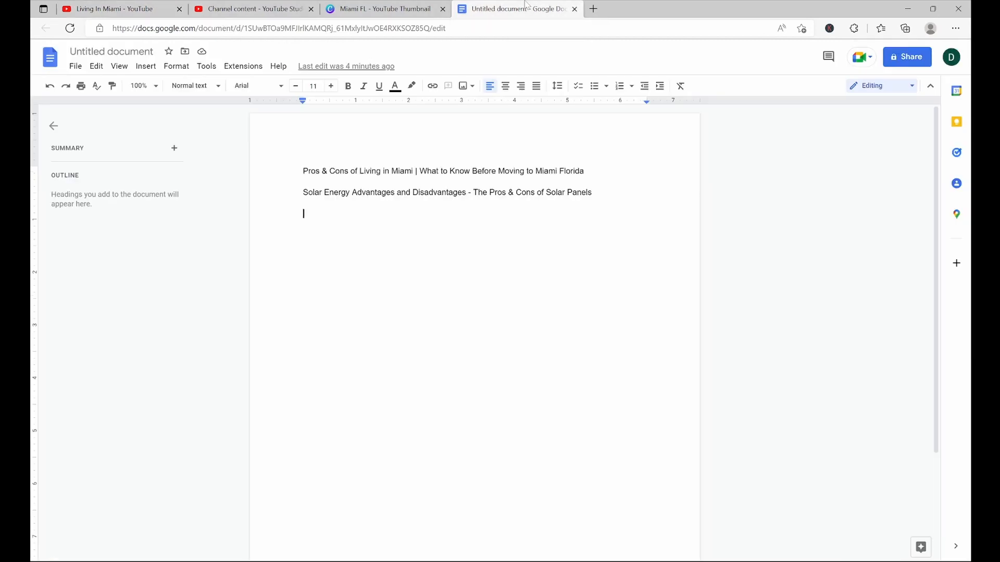
drag(303, 171, 589, 171)
key(ctrl+c)
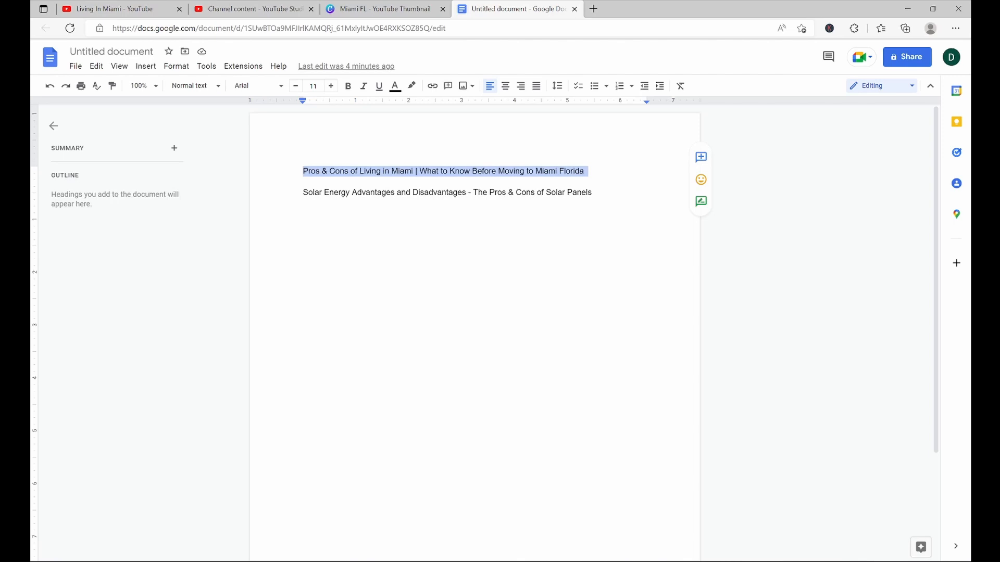
click(589, 170)
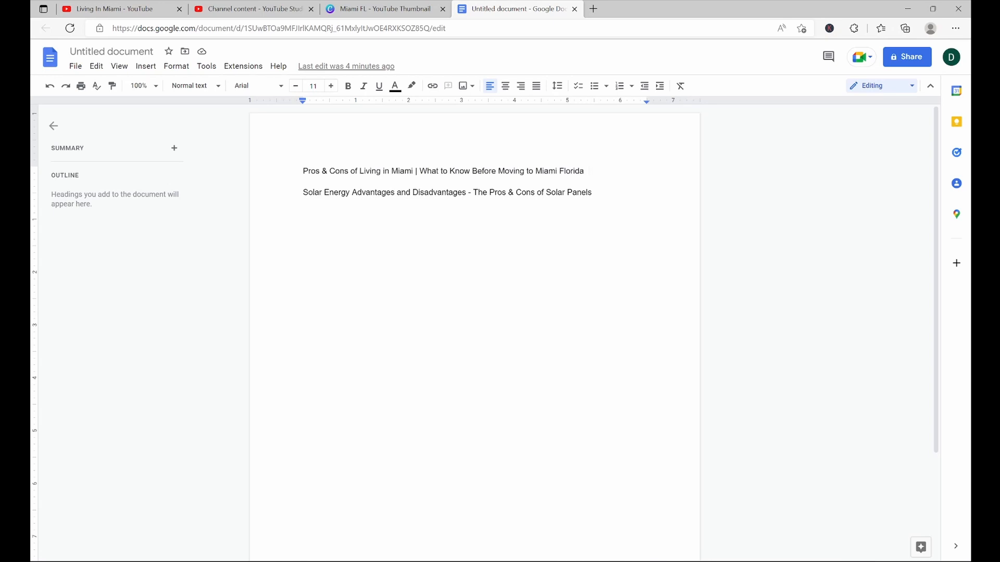
click(248, 7)
key(ctrl+v)
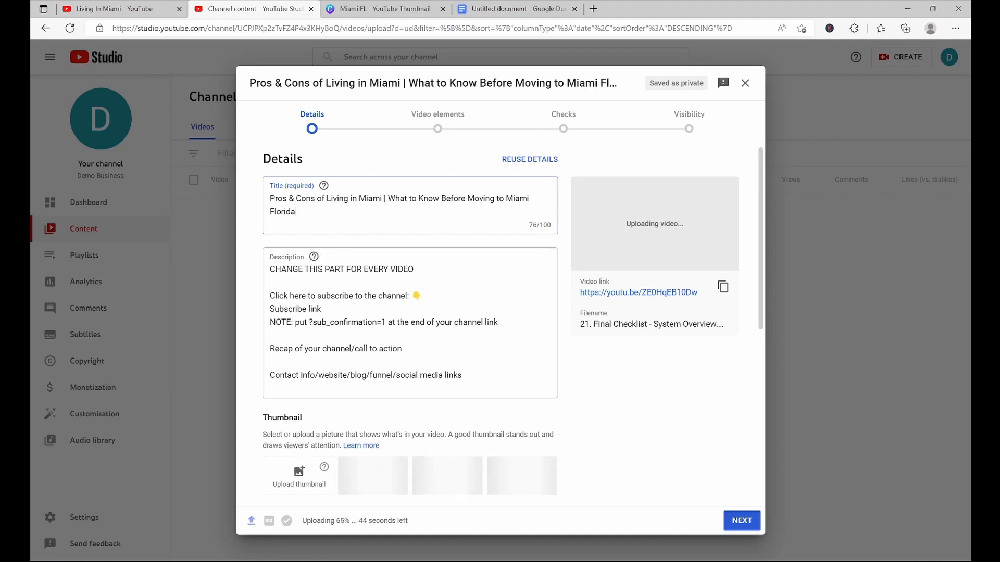
Replace the description's first placeholder line with 'Looking to move to Miami Florida?'
scroll(501, 324, down, 1)
drag(416, 252, 230, 230)
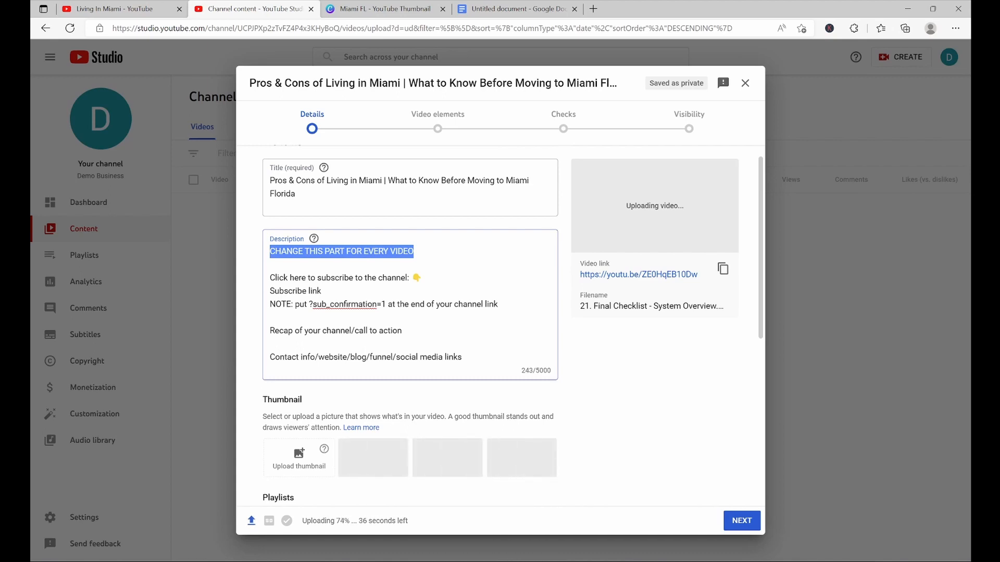
text(Looking to)
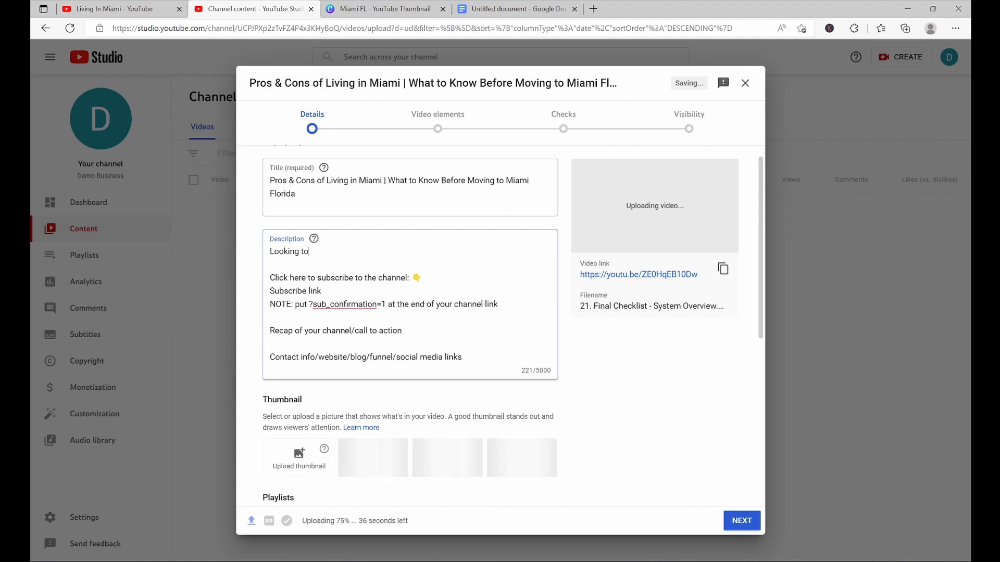
text( move to Miami)
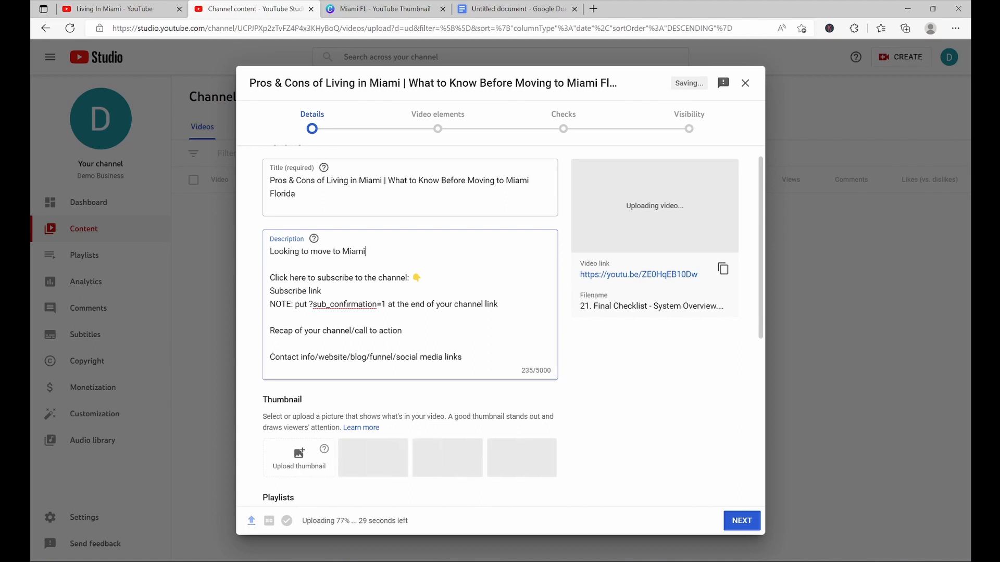
text(?)
key(BackSpace)
text(Flori)
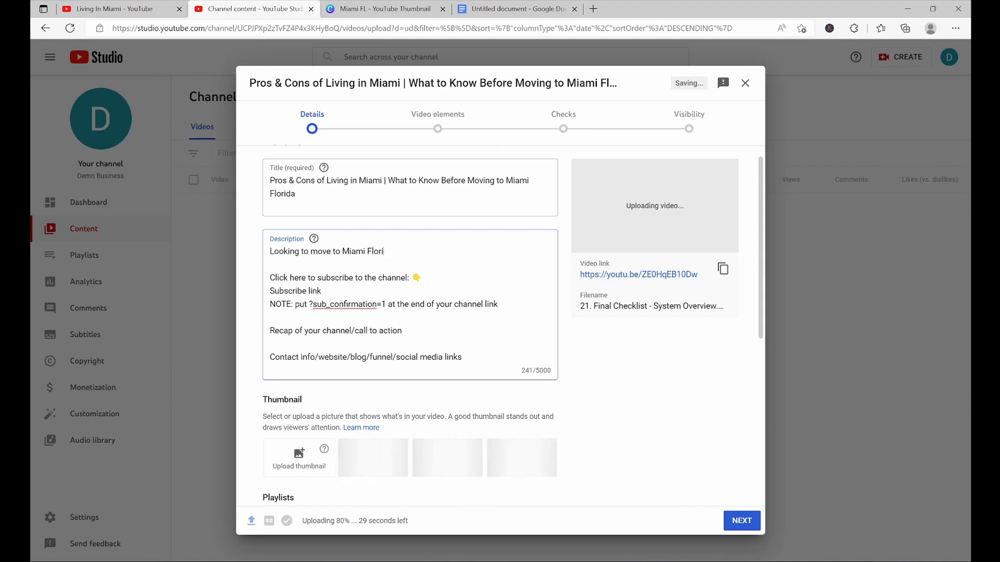
text(da? )
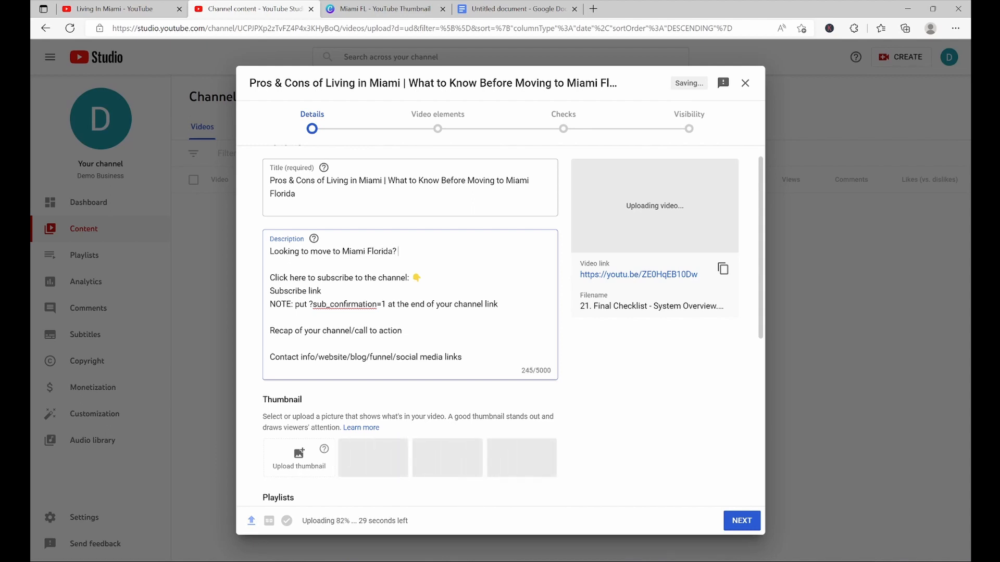
text(Check out these pro)
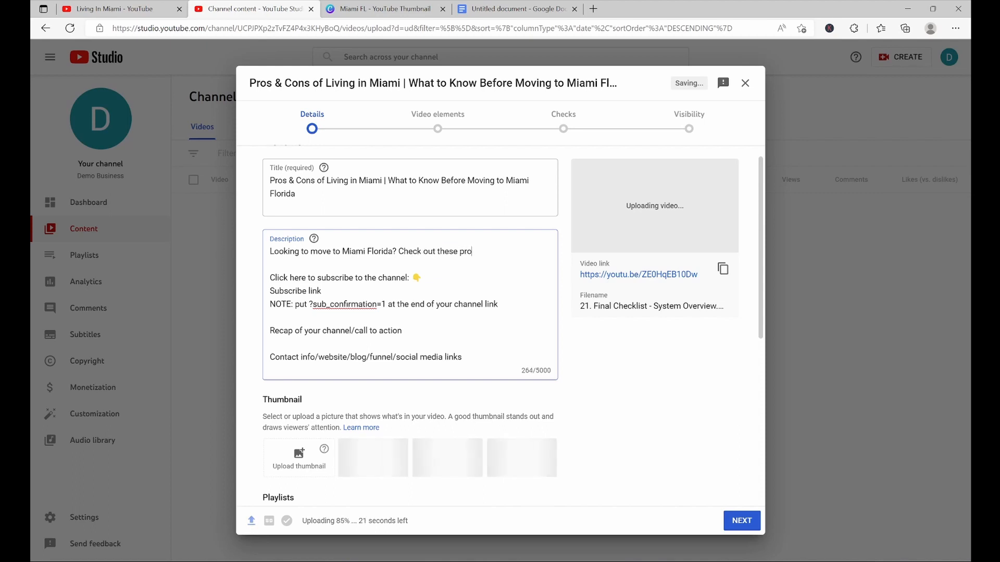
text(s and cons )
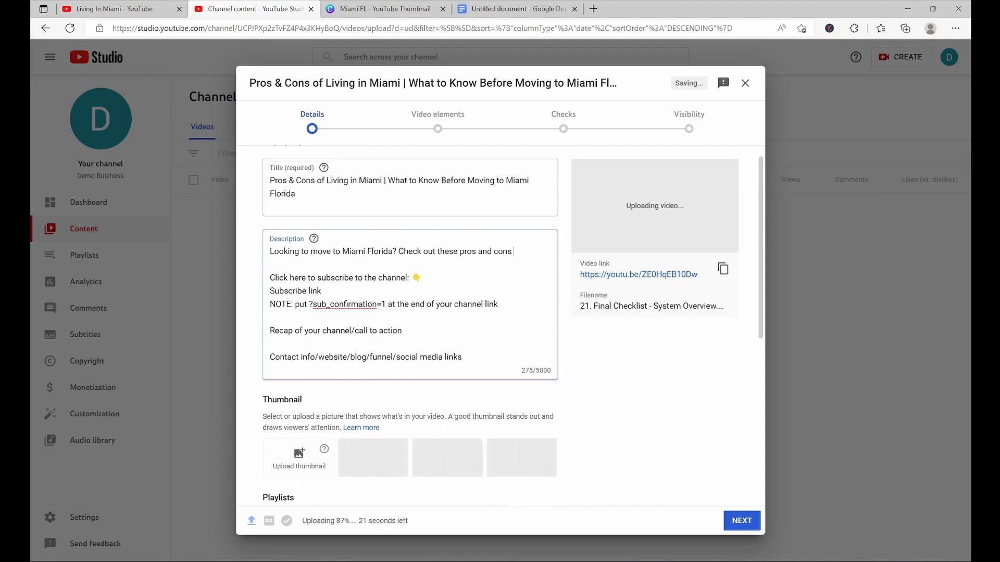
text(of living in )
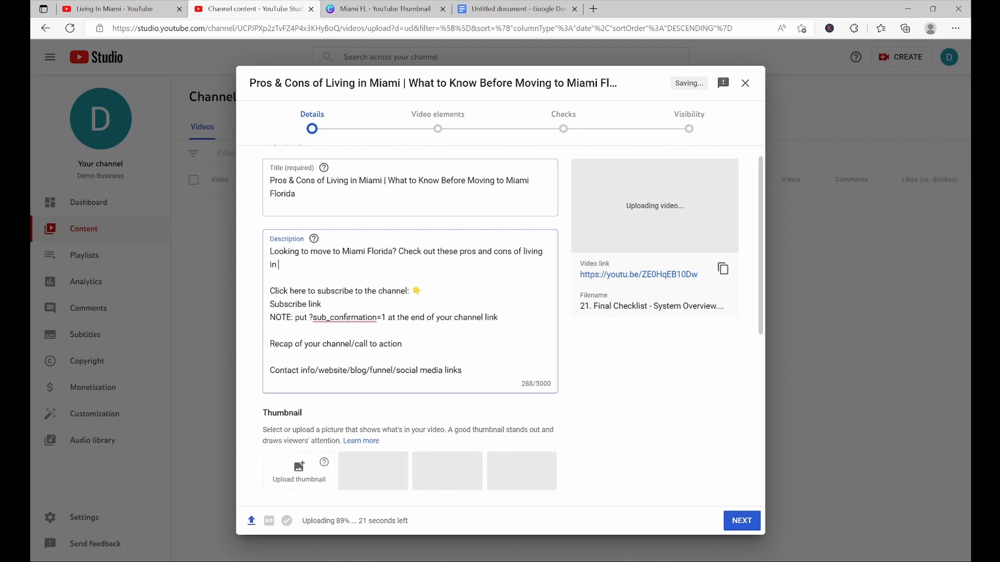
text(Miami)
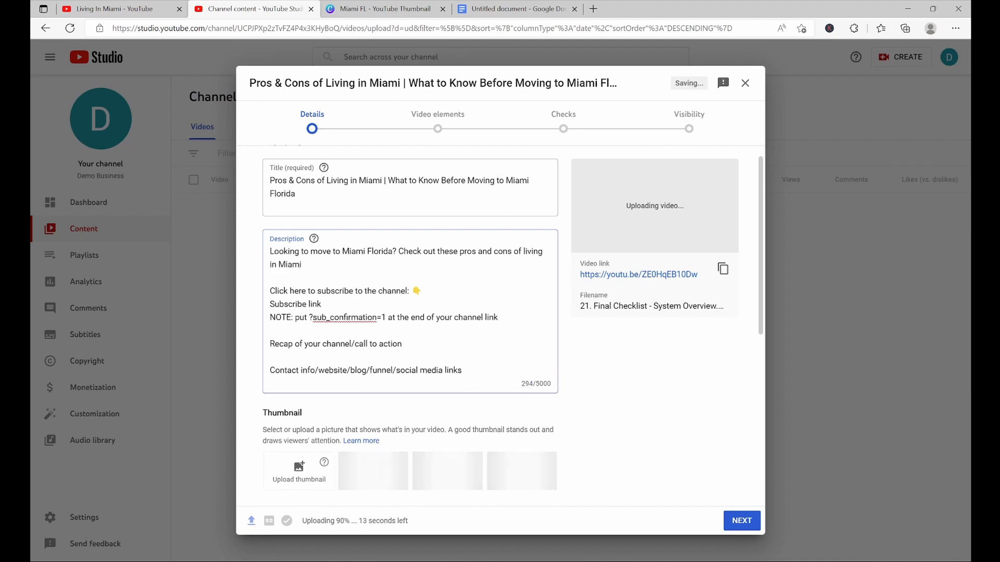
text( FL  Cl)
Continue the description with 'Check out these pros and cons of living in Miami FL in order to make the best decision possible.'
key(BackSpace)
text(L )
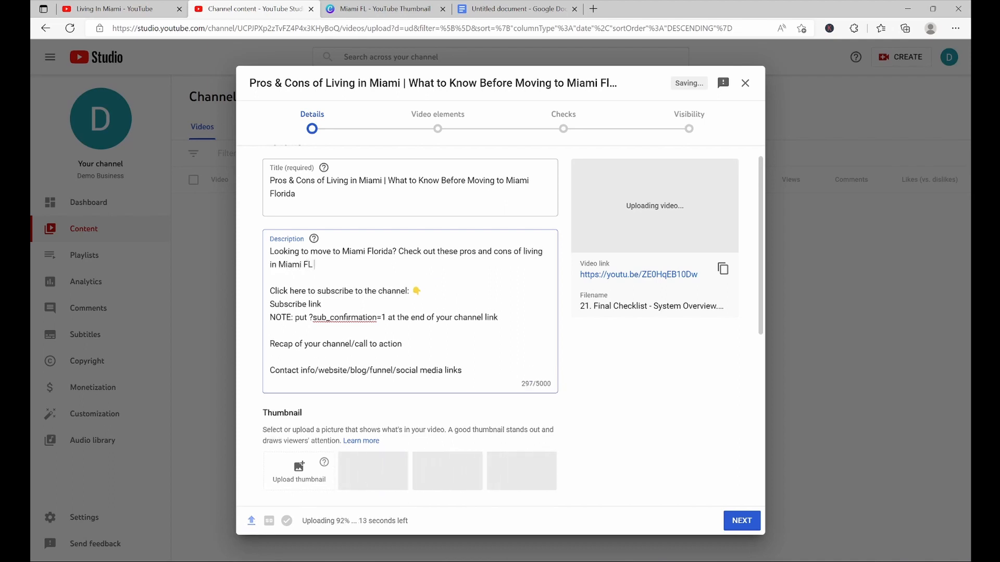
text(in order to make the best decision)
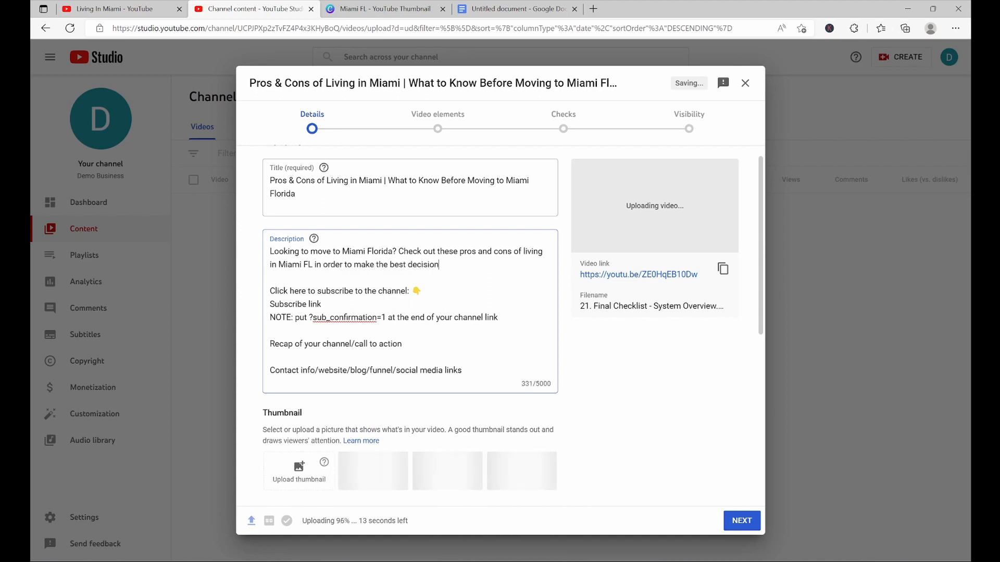
text( p[oossiblew)
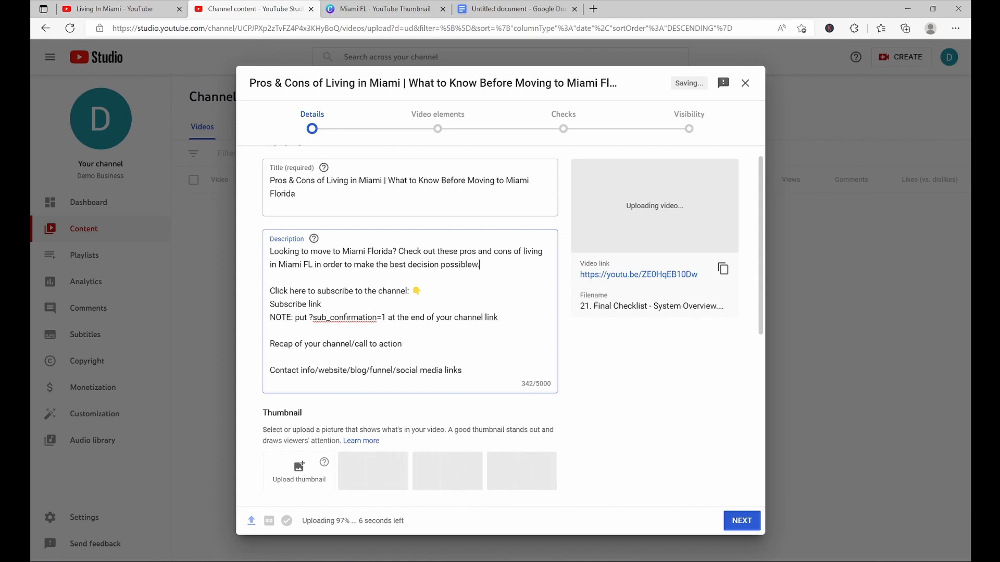
text(.)
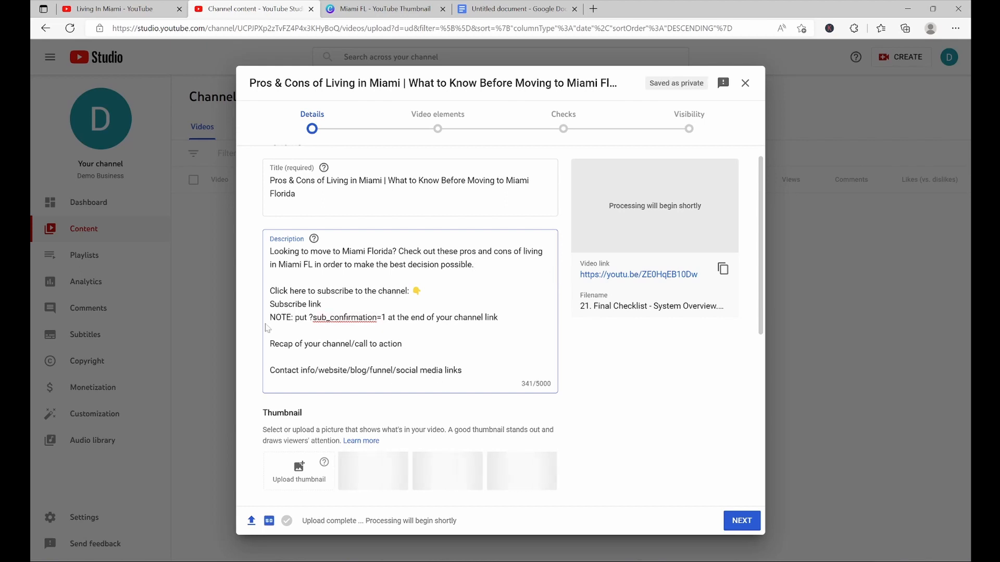
Delete the NOTE line about the subscribe link from the description
drag(269, 319, 498, 319)
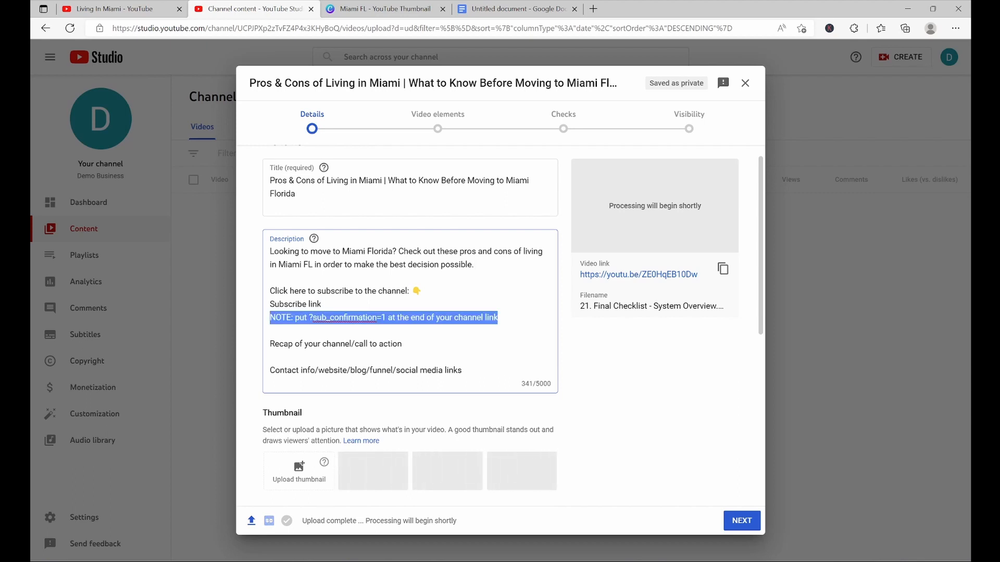
key(BackSpace)
key(BackSpace)
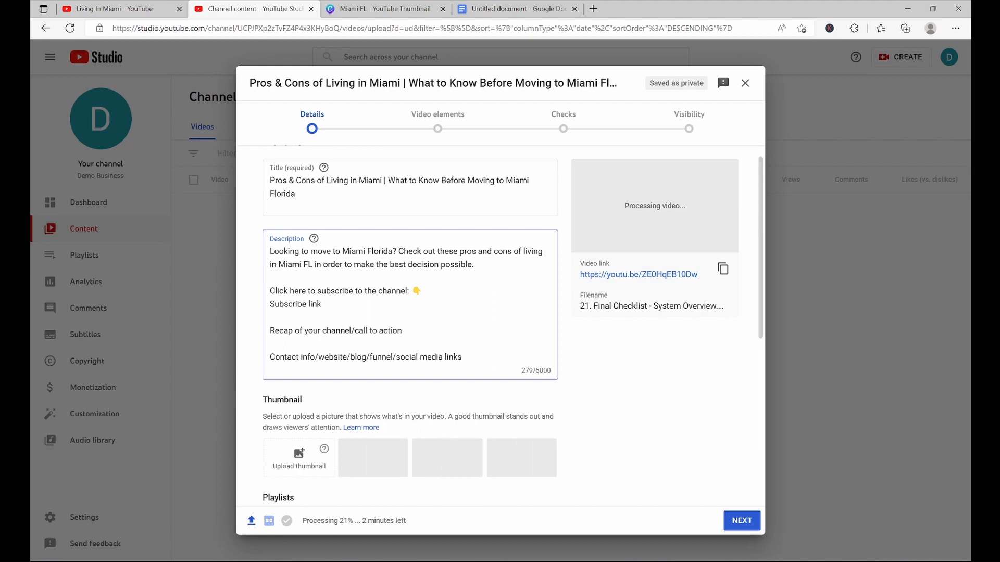
Expand the extra upload details for paid promotion, tags and subtitles
scroll(500, 326, down, 1)
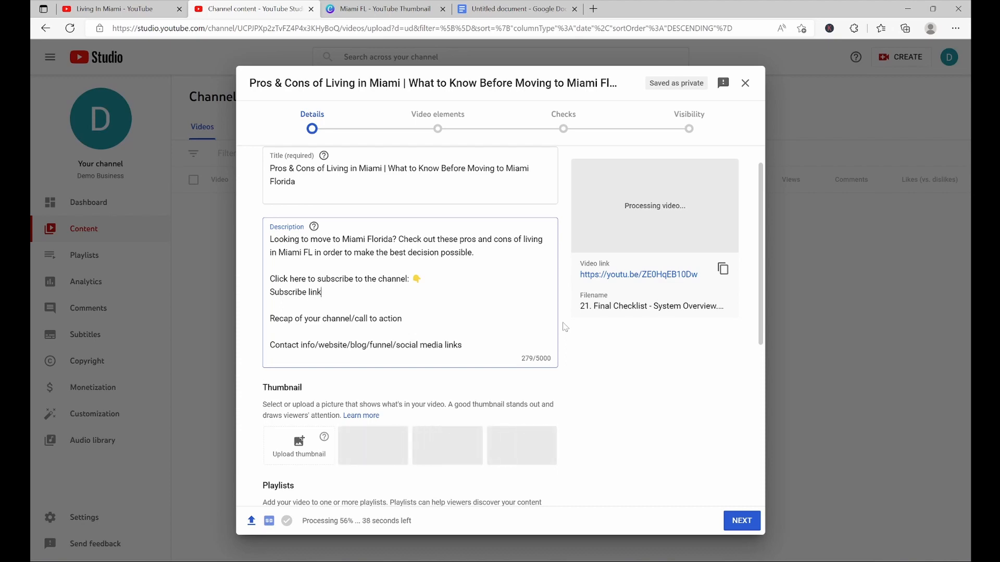
scroll(565, 327, down, 6)
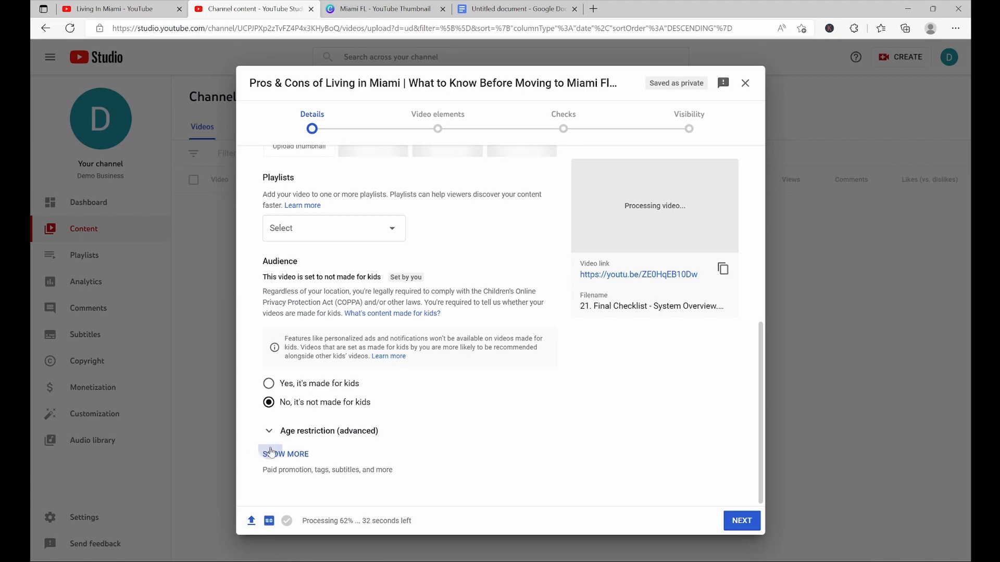
click(270, 454)
scroll(418, 402, down, 10)
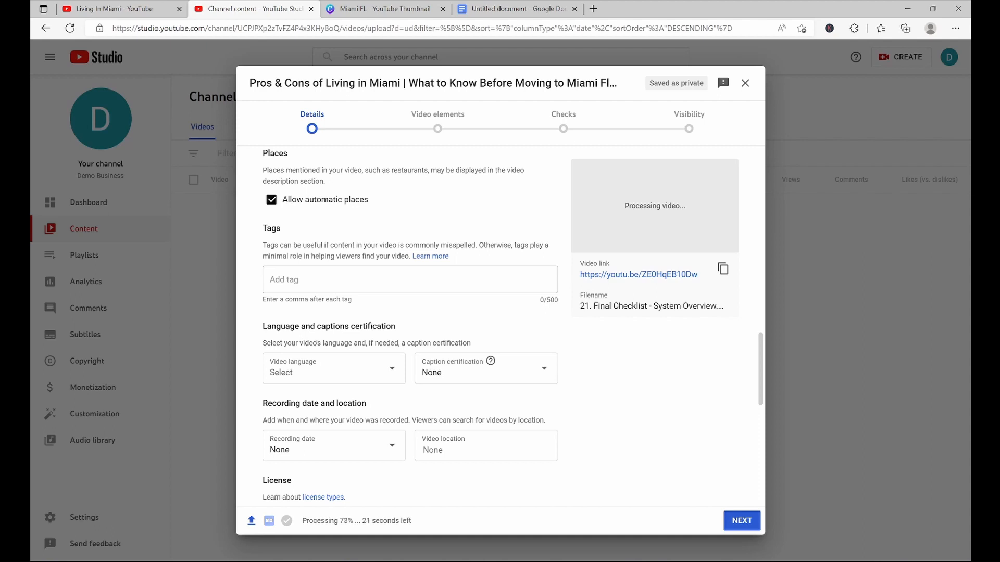
Search YouTube for 'living in miami' and open a competing moving-to-Miami video to examine its tags
click(161, 5)
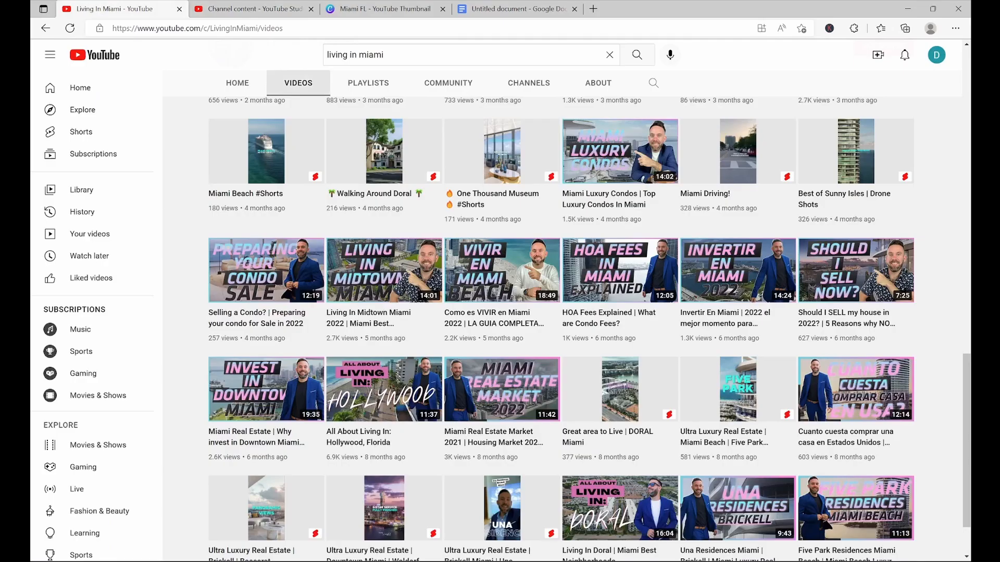
click(637, 54)
scroll(330, 260, down, 1)
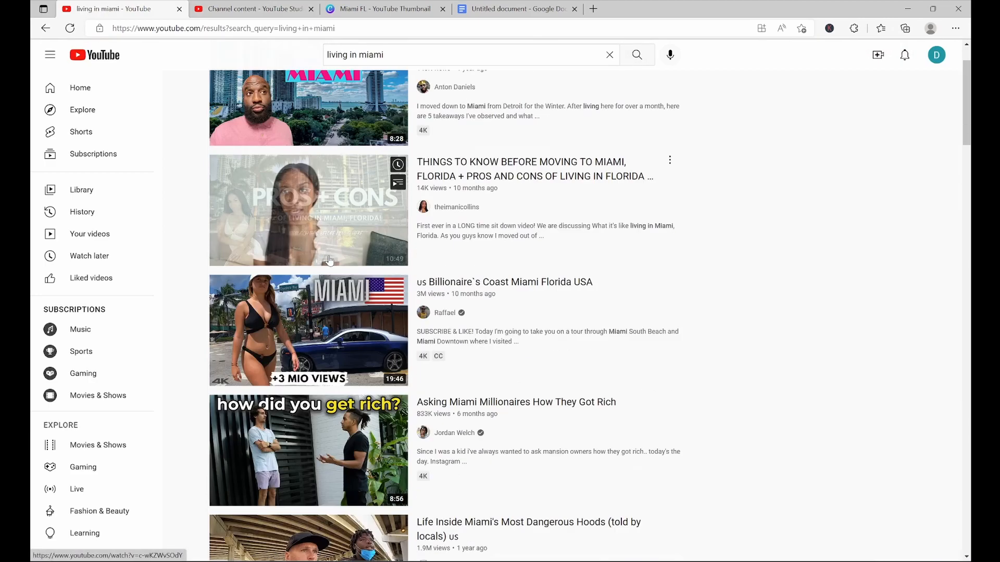
scroll(329, 261, down, 20)
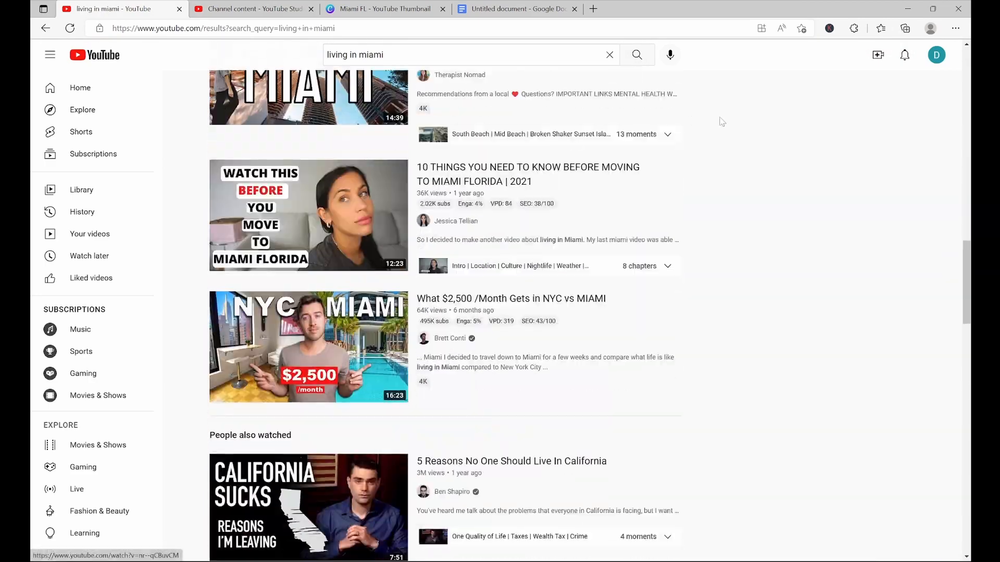
click(313, 219)
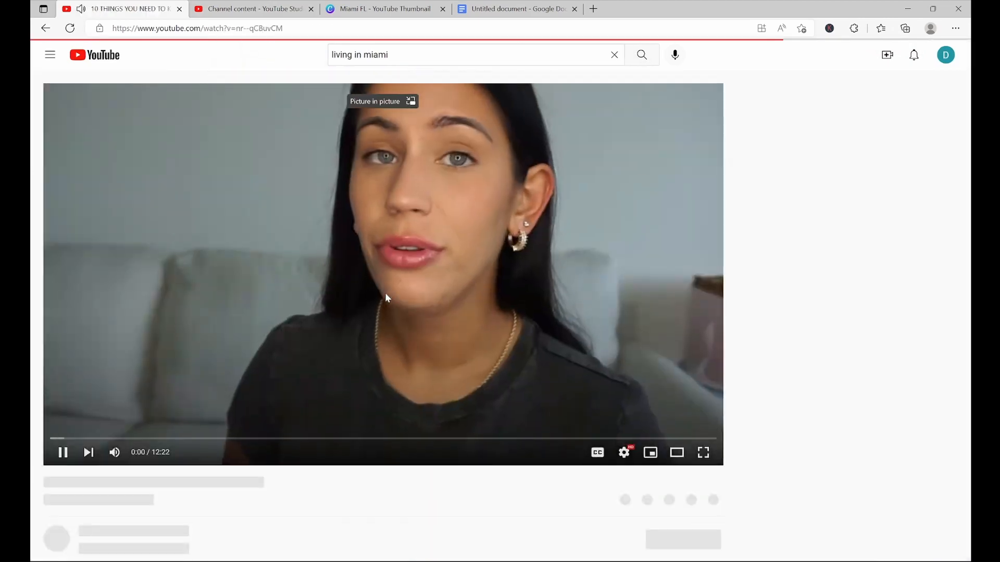
click(385, 294)
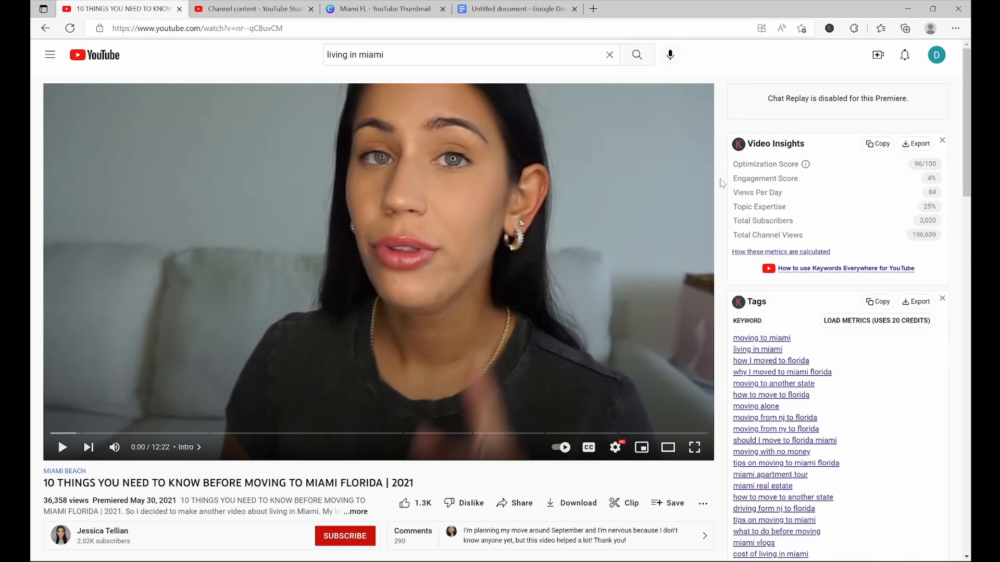
scroll(720, 183, down, 2)
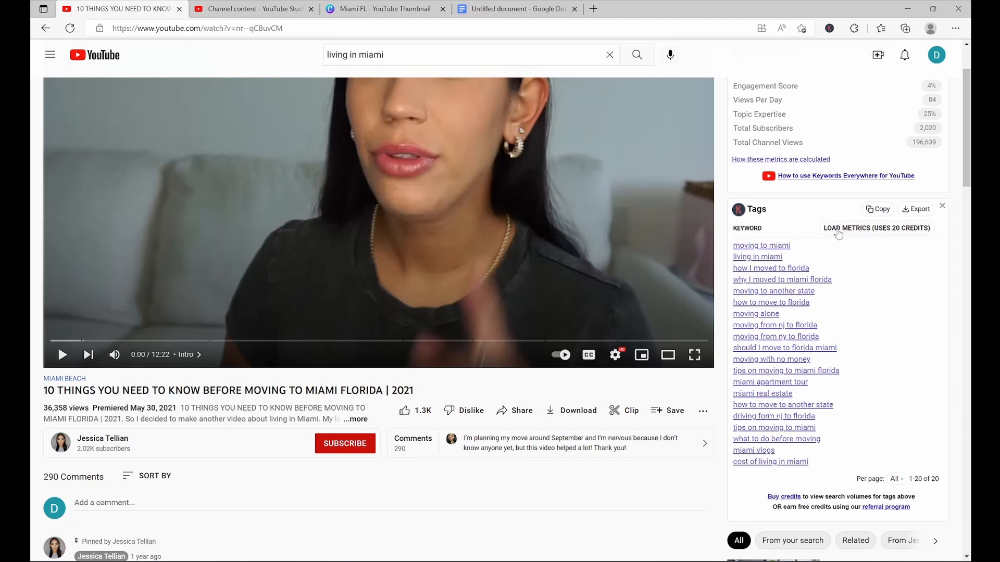
Add the tags 'living in miami fl', 'living in miami' and 'living in miami florida' to the upload
click(524, 6)
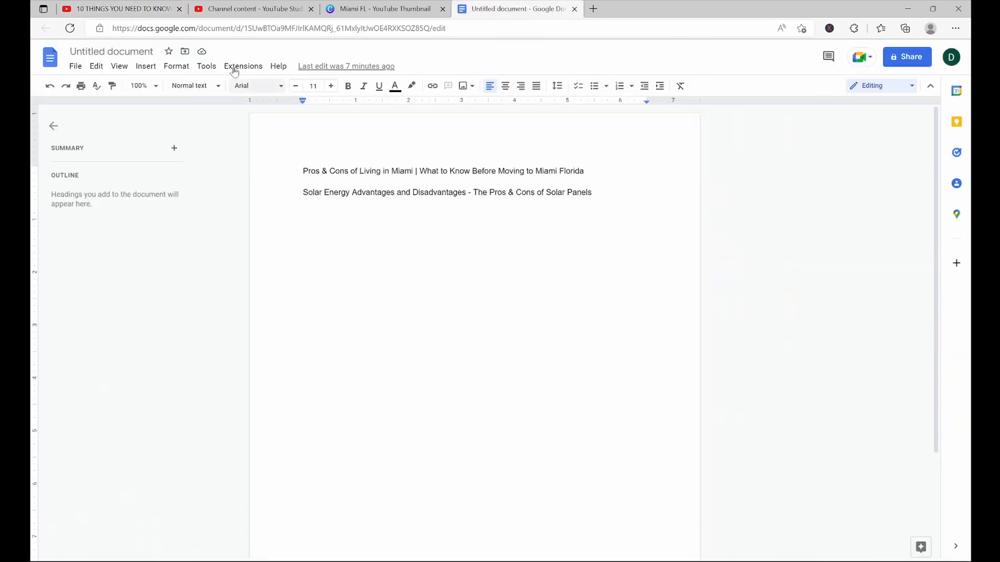
click(134, 8)
click(250, 9)
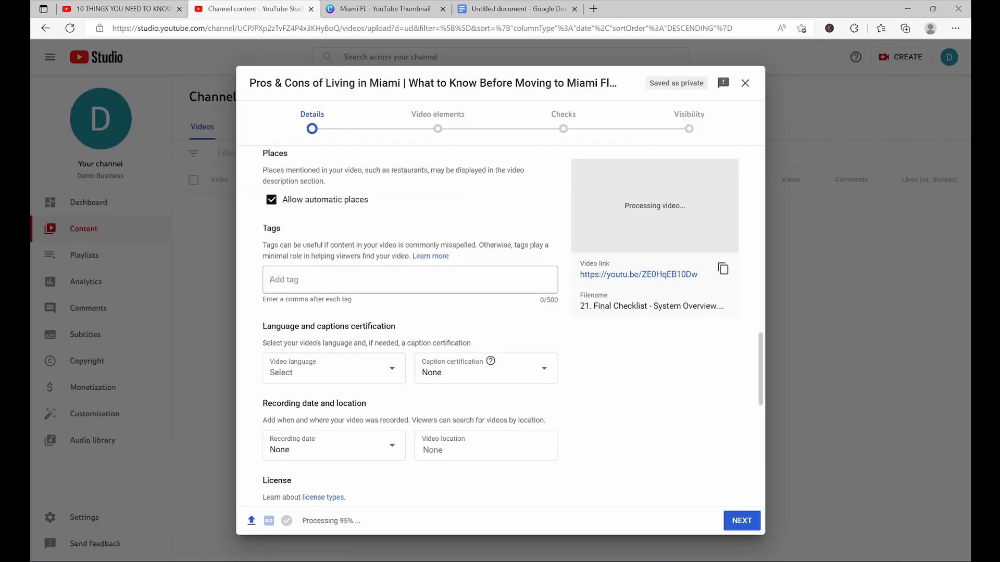
text(living in miami fl)
key(Return)
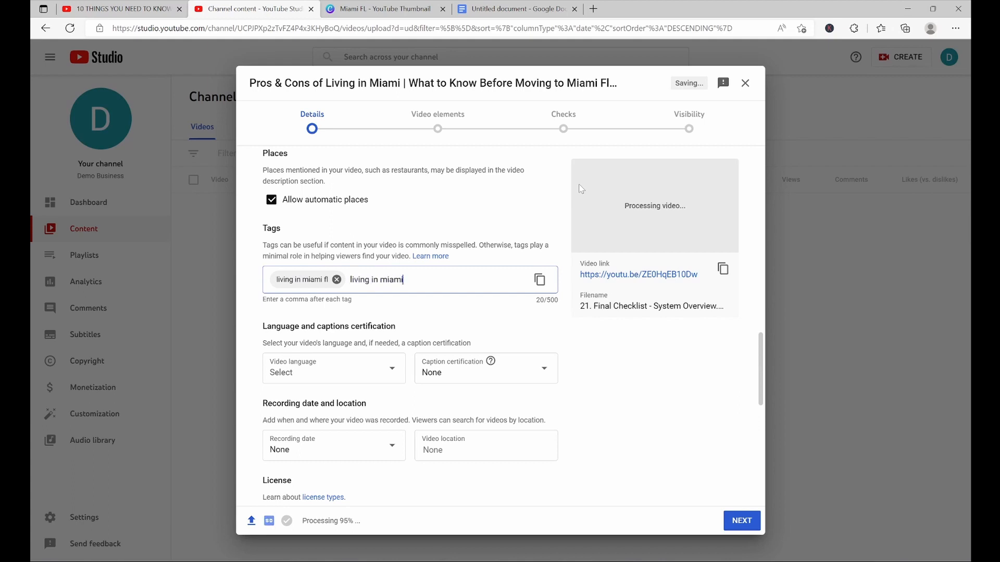
text(living in miami)
key(Return)
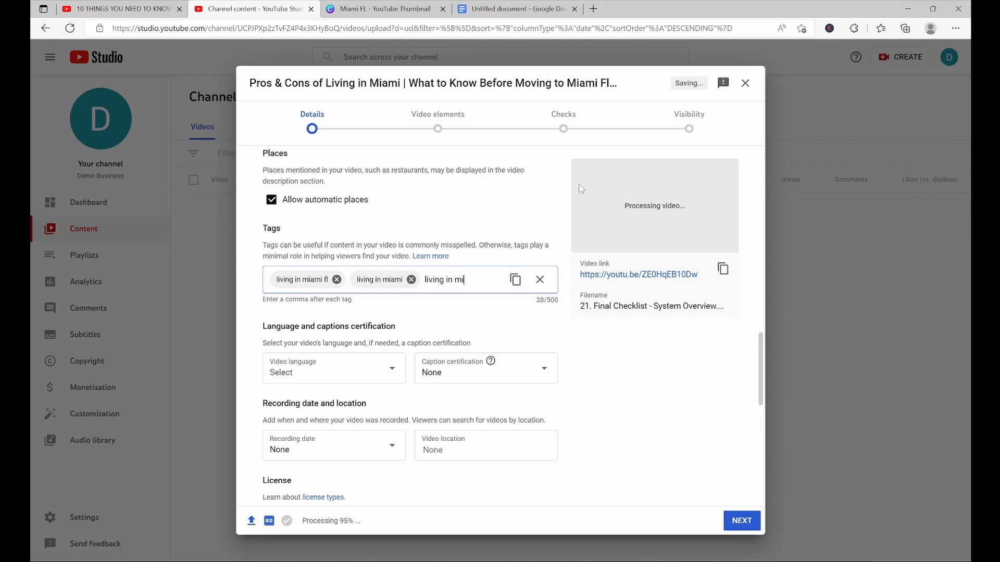
text(living in miami florida)
key(Return)
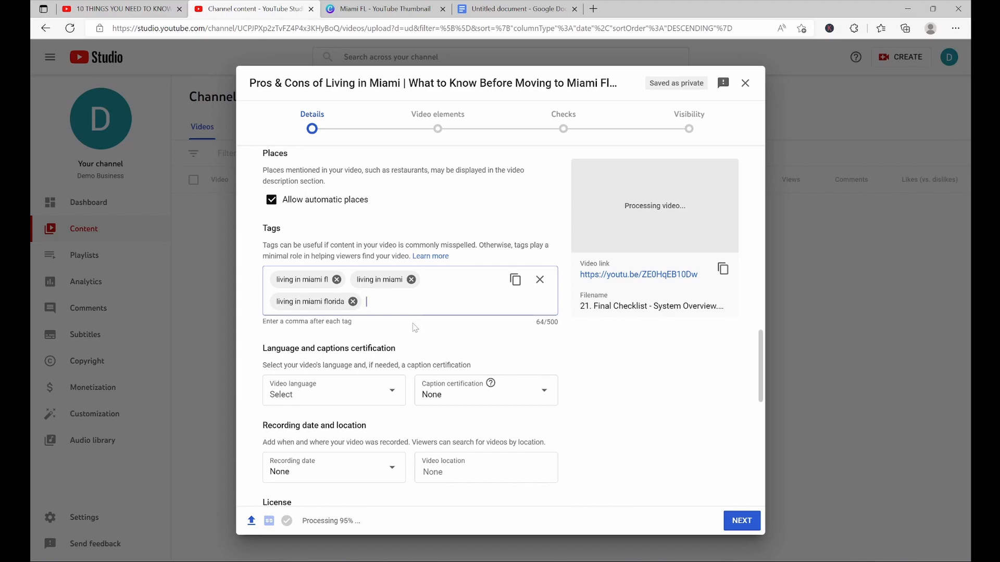
Move on to the Video elements stage of the upload
scroll(415, 327, up, 1)
scroll(415, 327, down, 3)
scroll(415, 327, down, 3)
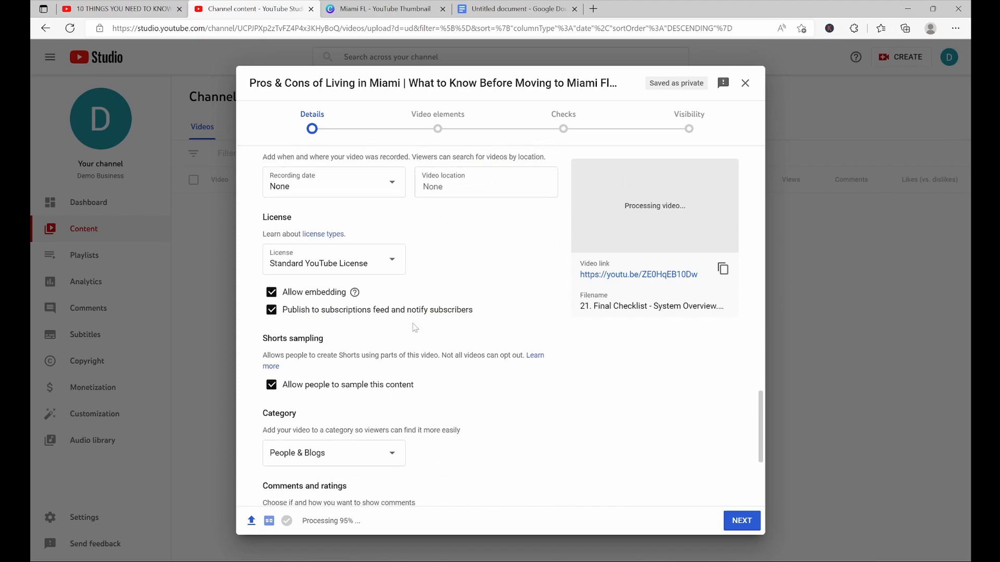
click(427, 129)
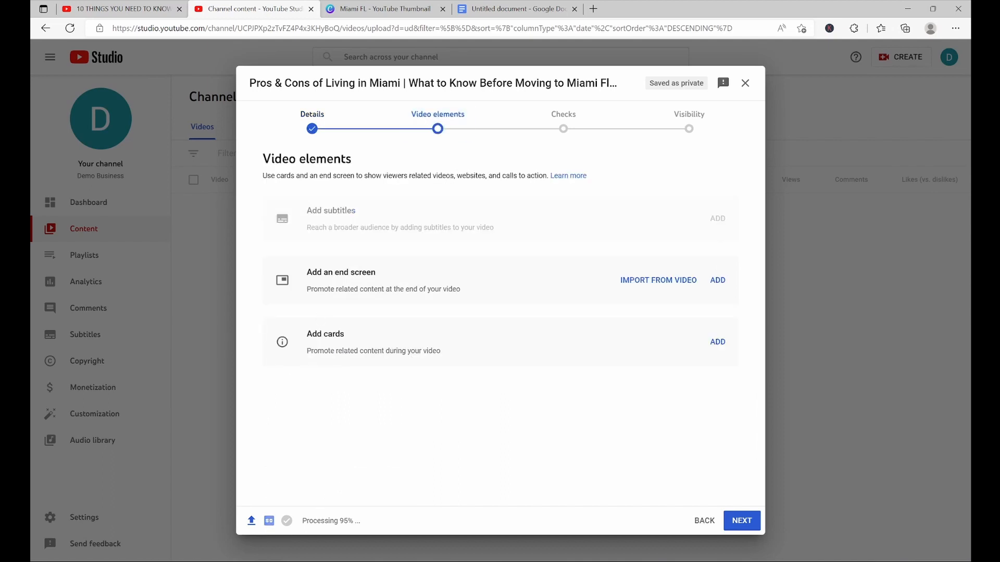
Try adding an end screen with the 1 video, 1 subscribe layout, then discard the changes
click(719, 279)
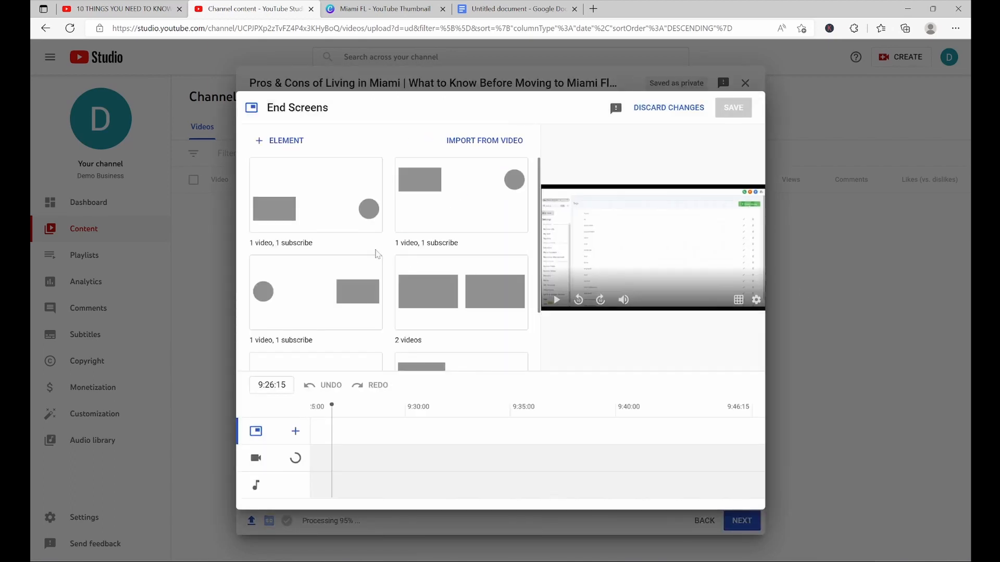
scroll(422, 365, down, 2)
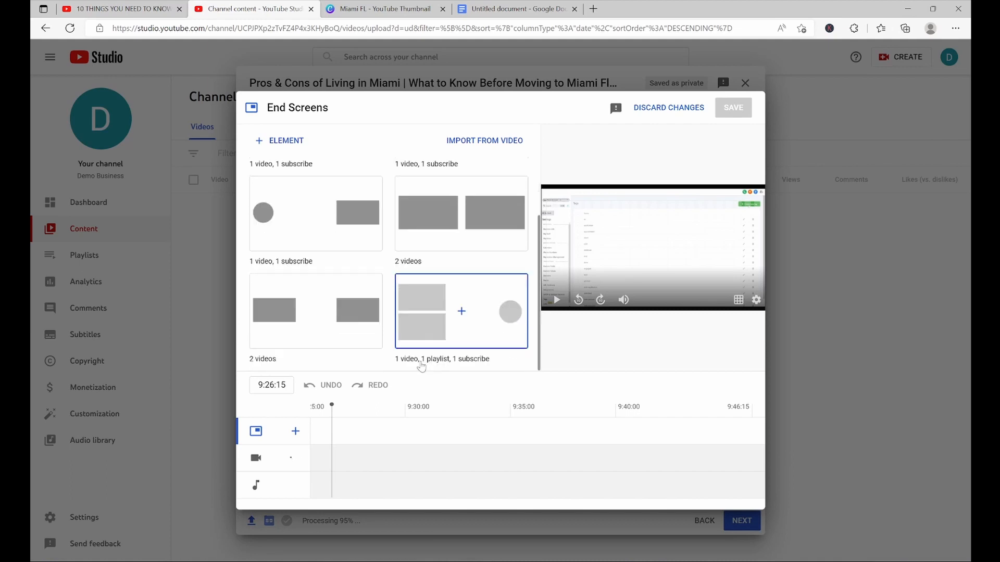
scroll(422, 365, up, 2)
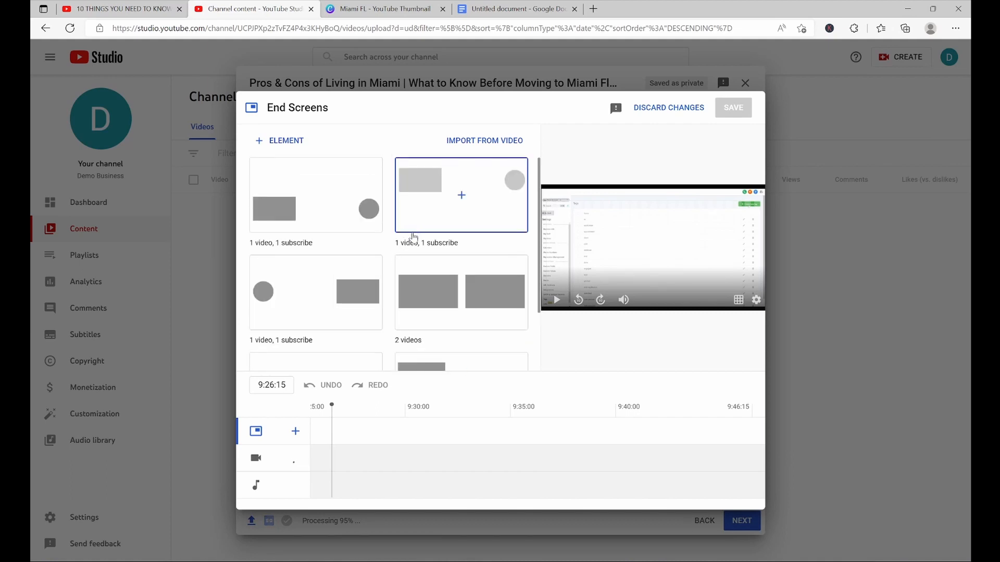
click(345, 227)
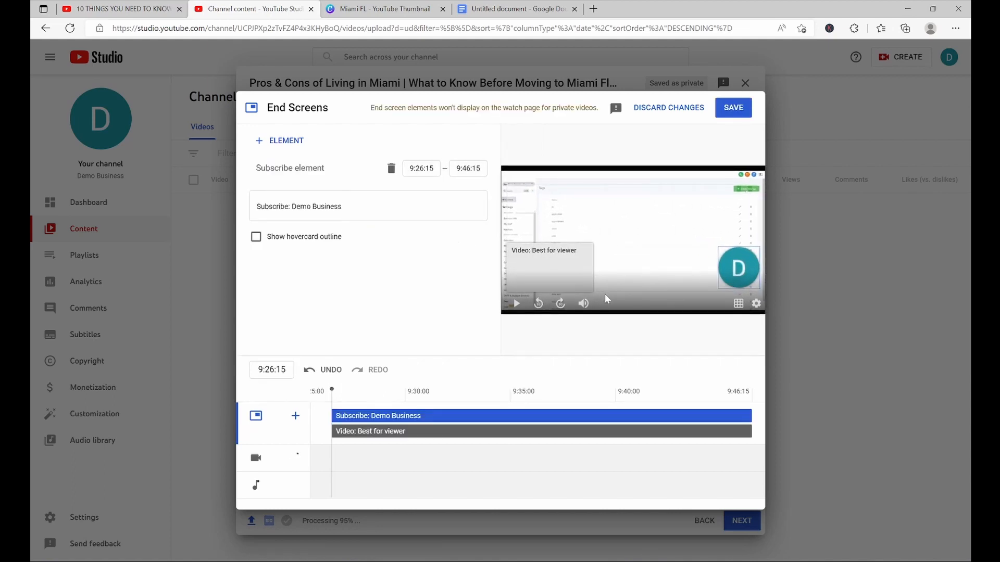
click(566, 274)
mouse_move(564, 275)
mouse_down()
mouse_move(627, 271)
mouse_move(565, 257)
mouse_move(573, 266)
mouse_move(586, 251)
mouse_move(570, 270)
mouse_up()
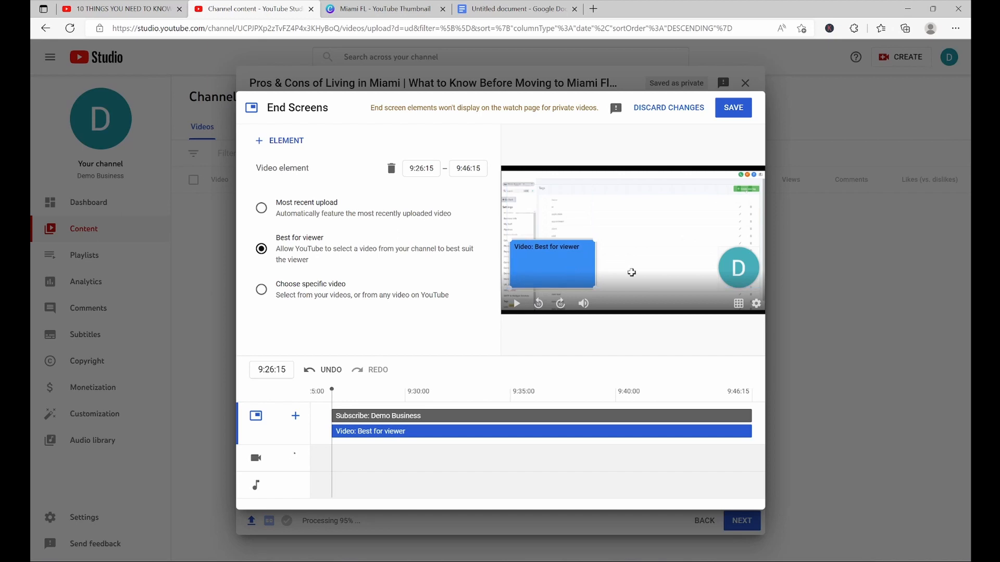
mouse_move(735, 267)
mouse_down()
mouse_move(702, 235)
mouse_move(733, 270)
mouse_up()
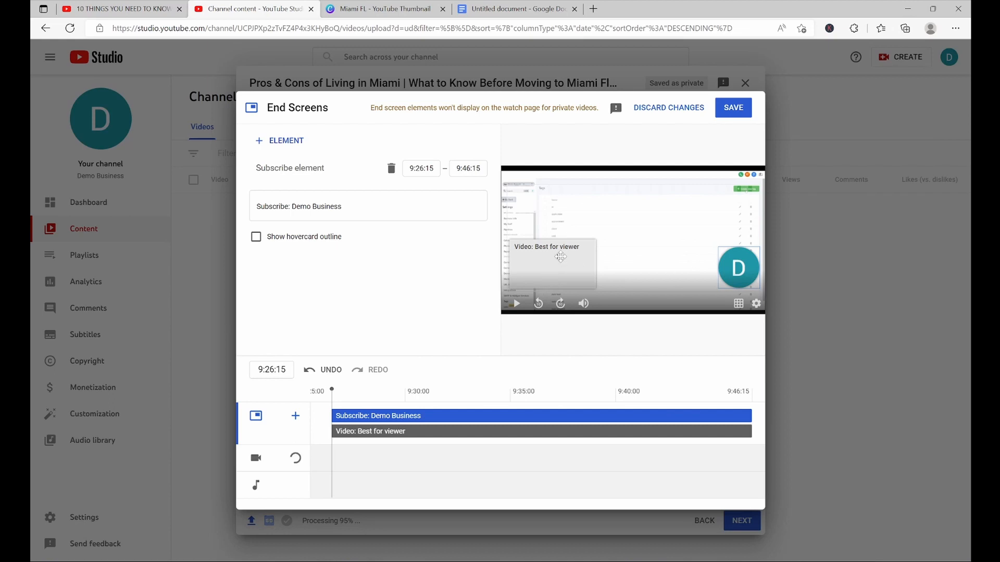
click(553, 275)
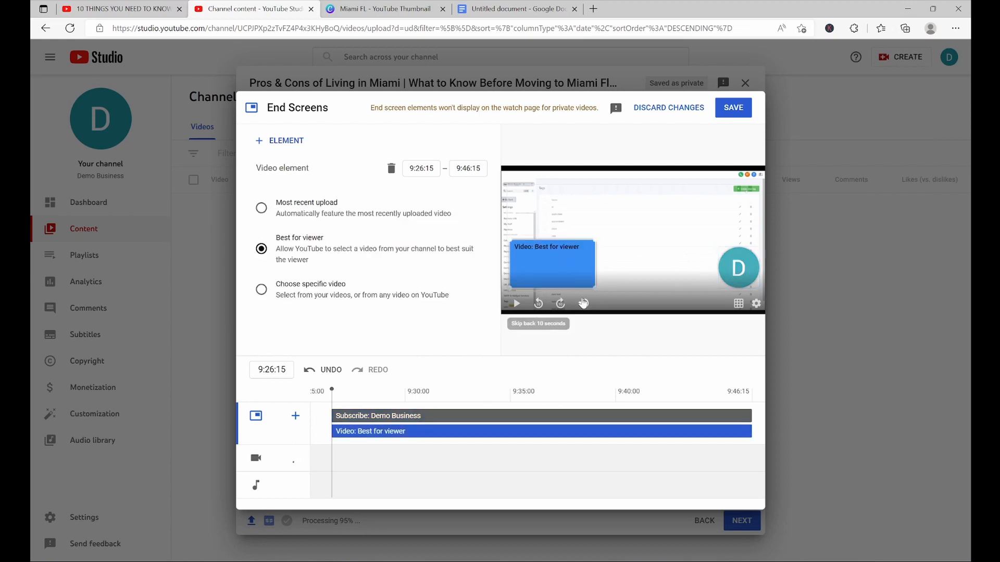
click(736, 267)
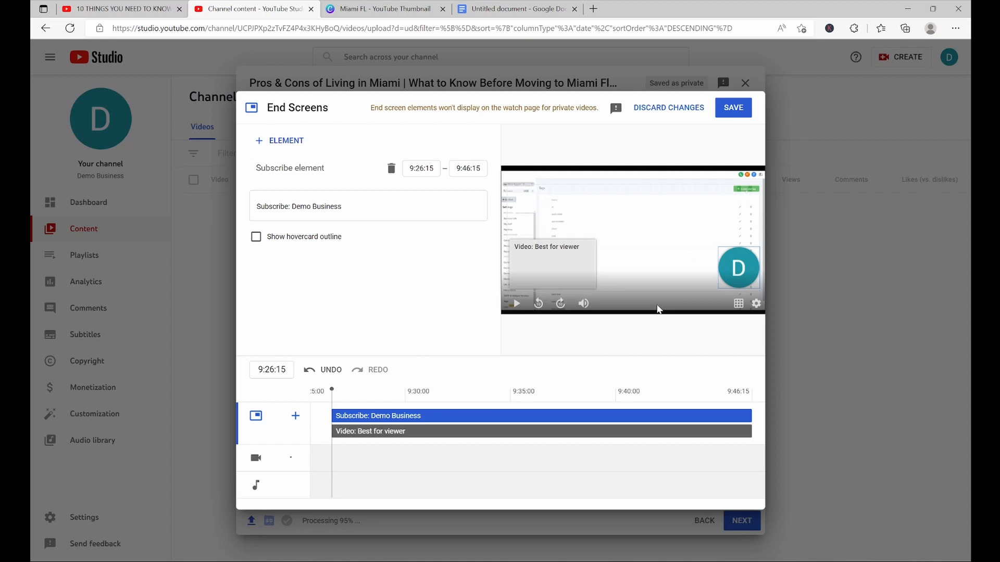
click(652, 106)
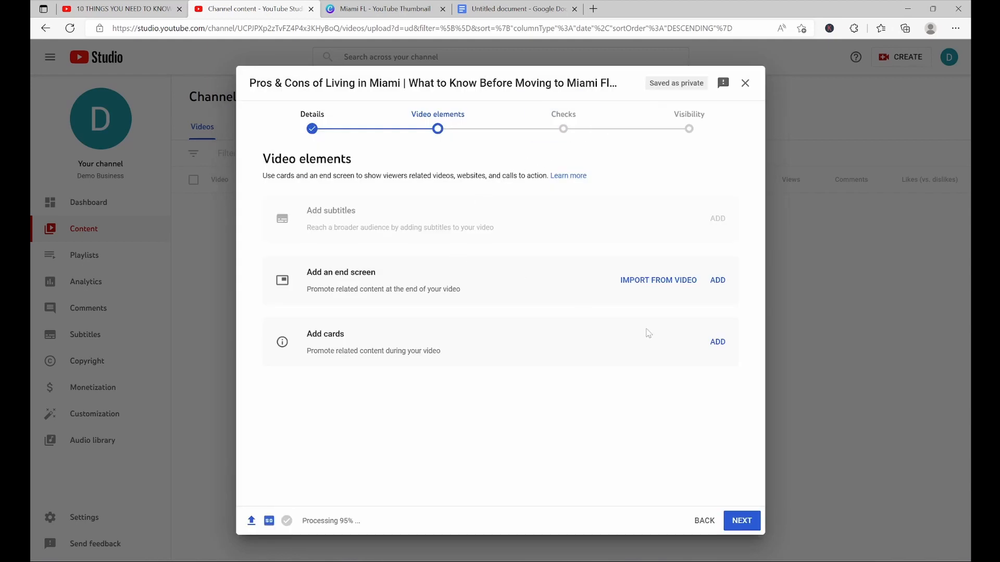
click(718, 343)
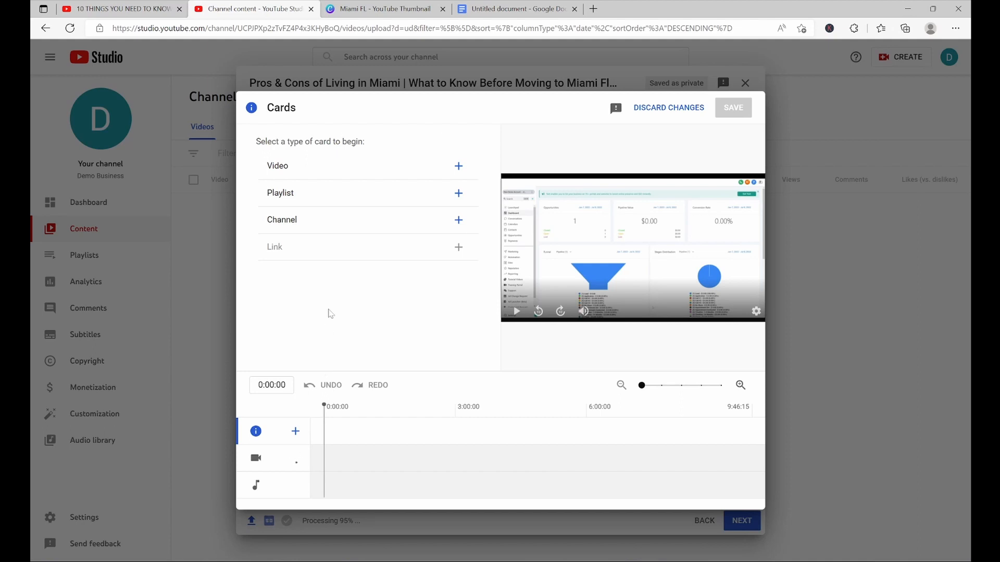
click(386, 178)
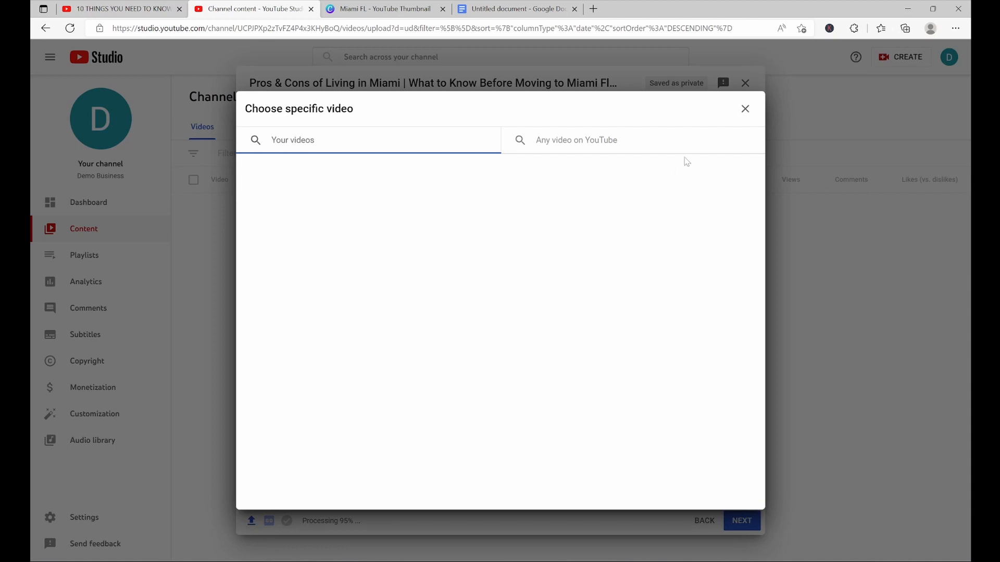
click(745, 108)
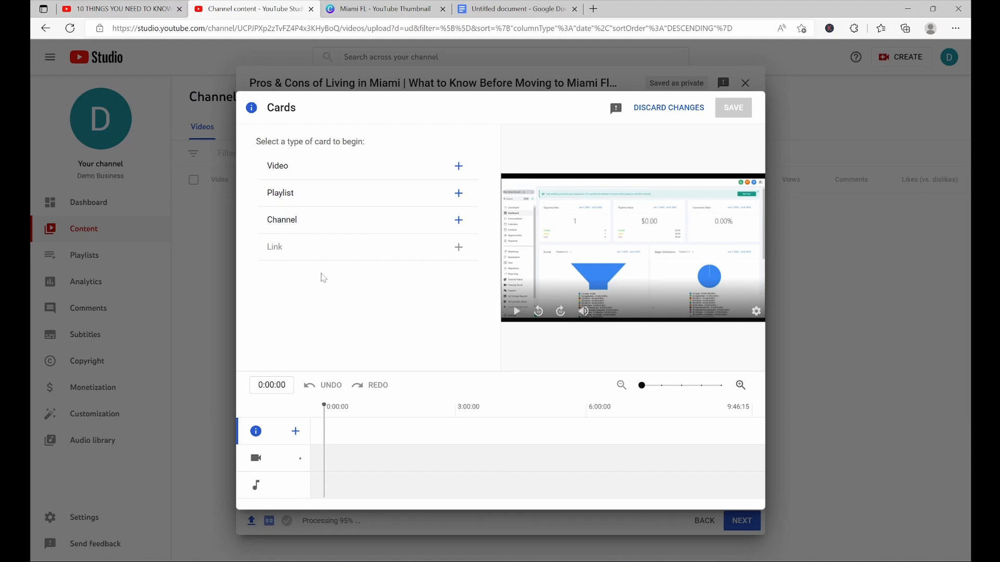
click(655, 107)
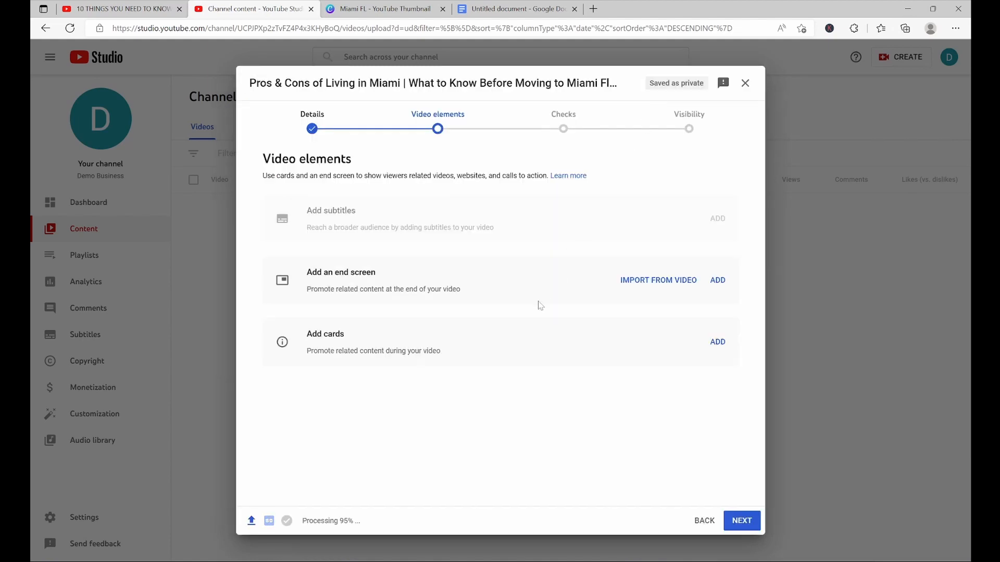
Go to the Visibility stage and set the video to Public
click(707, 123)
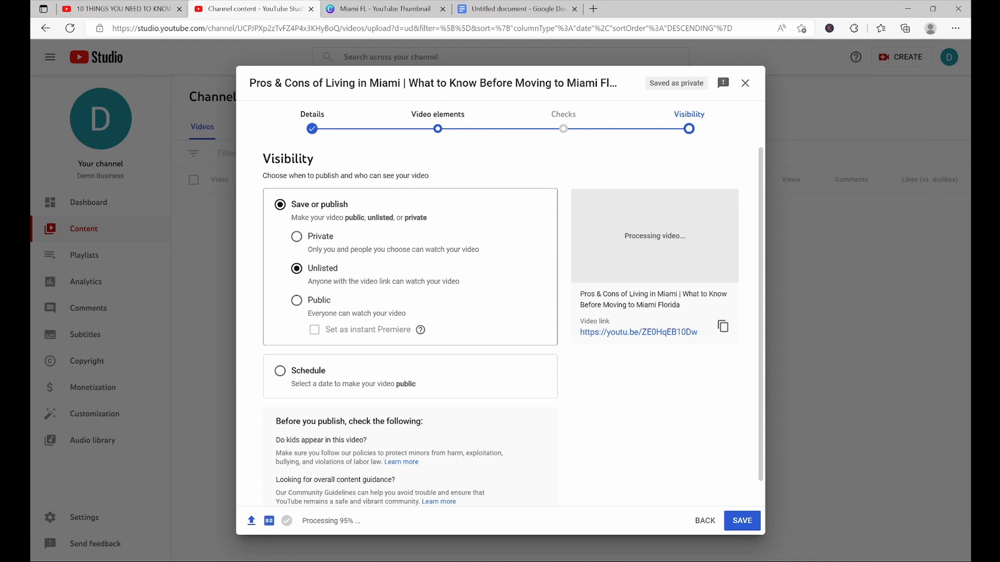
click(295, 303)
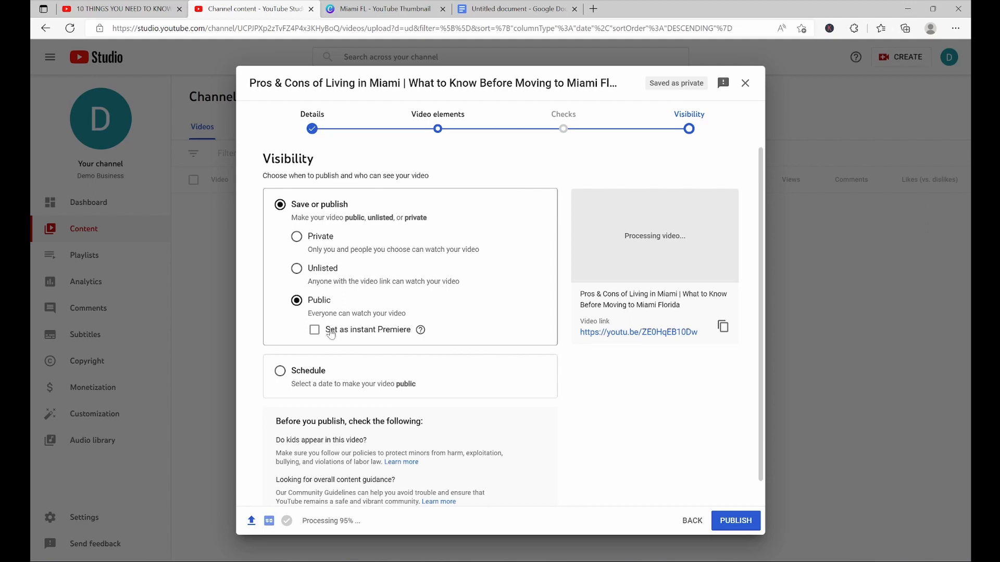
Try scheduling the video for Aug 10, 2022 at 2:00 PM, then switch back to publishing it now
click(280, 371)
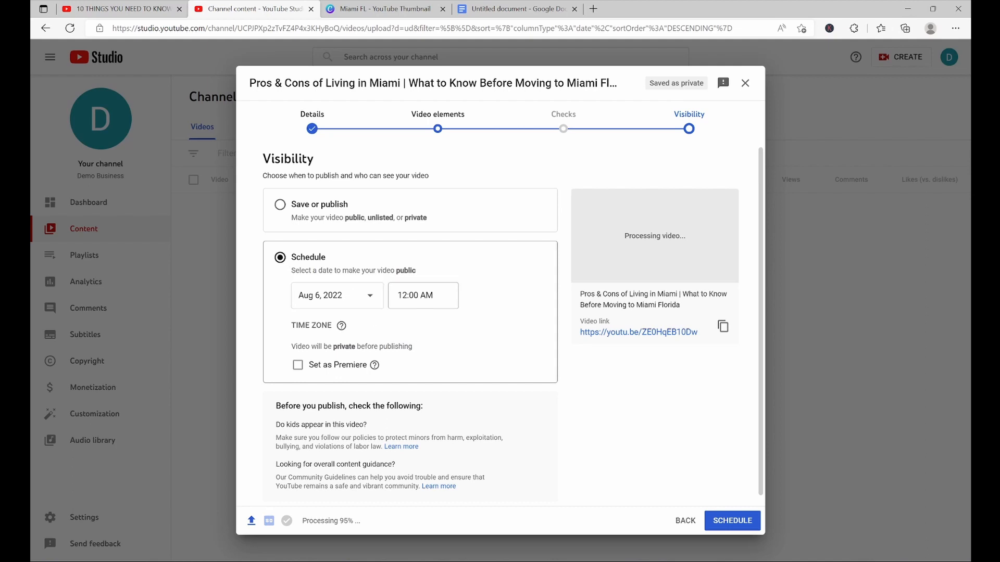
click(423, 296)
scroll(424, 391, down, 12)
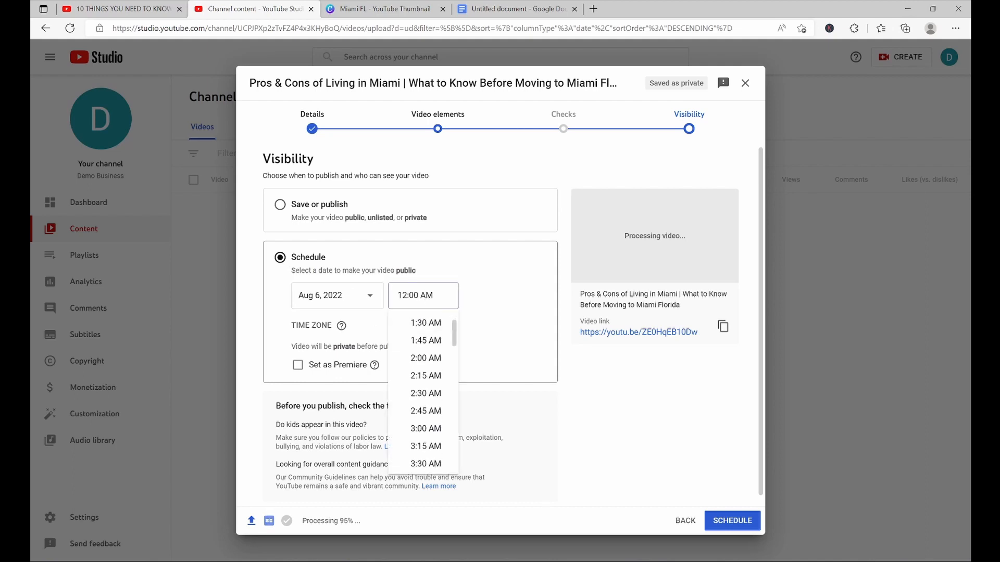
scroll(423, 391, down, 4)
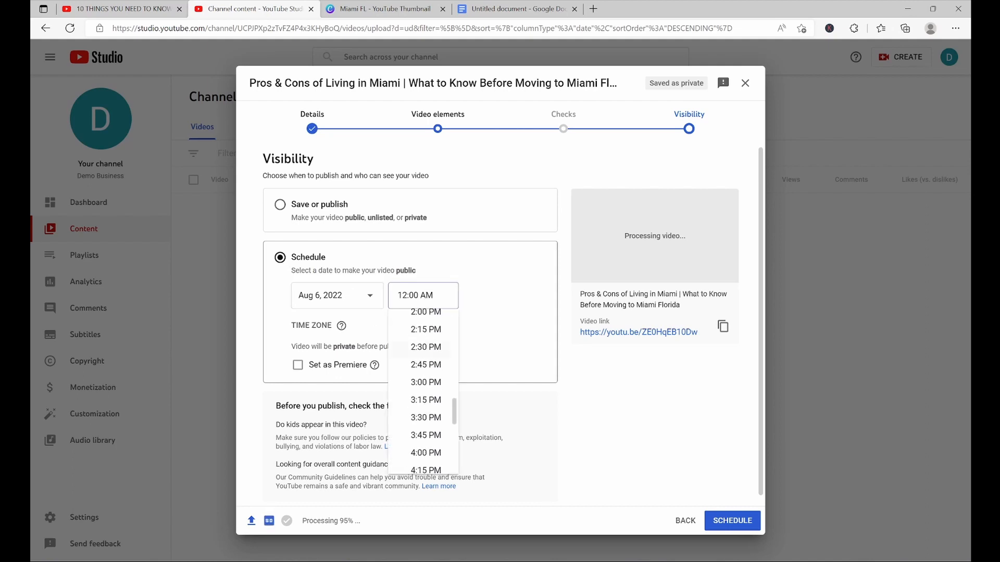
scroll(424, 349, down, 1)
scroll(423, 349, up, 1)
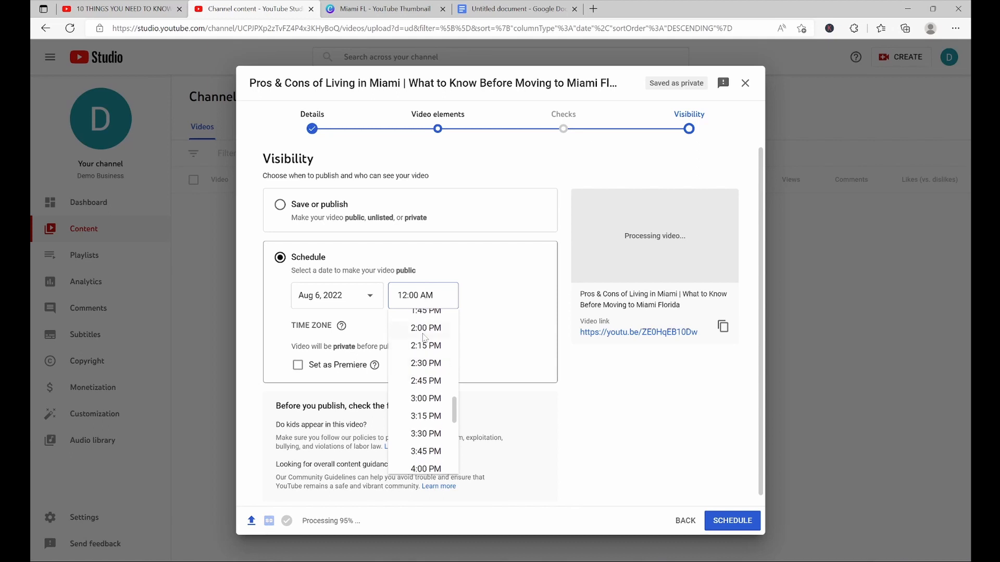
click(424, 333)
click(329, 298)
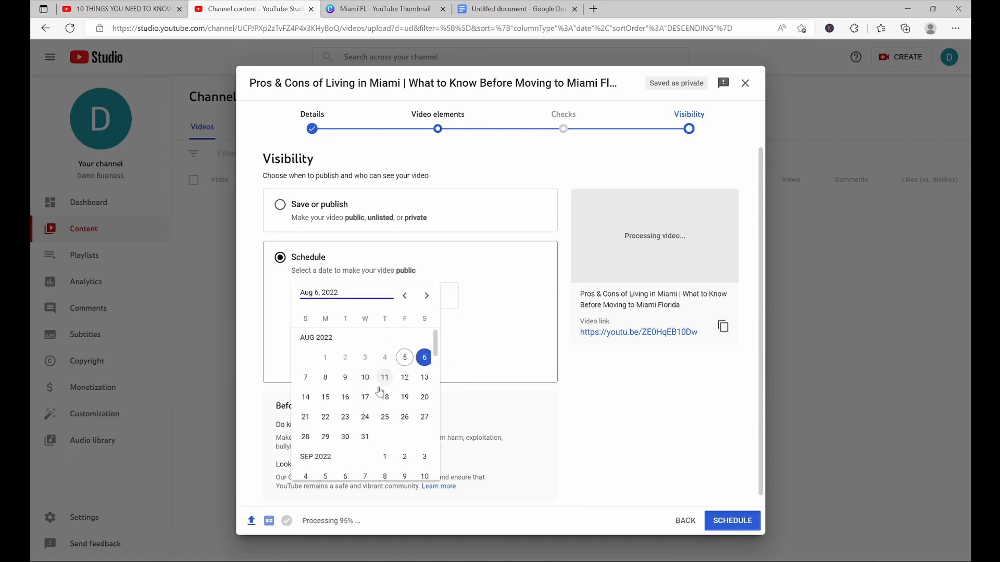
click(365, 377)
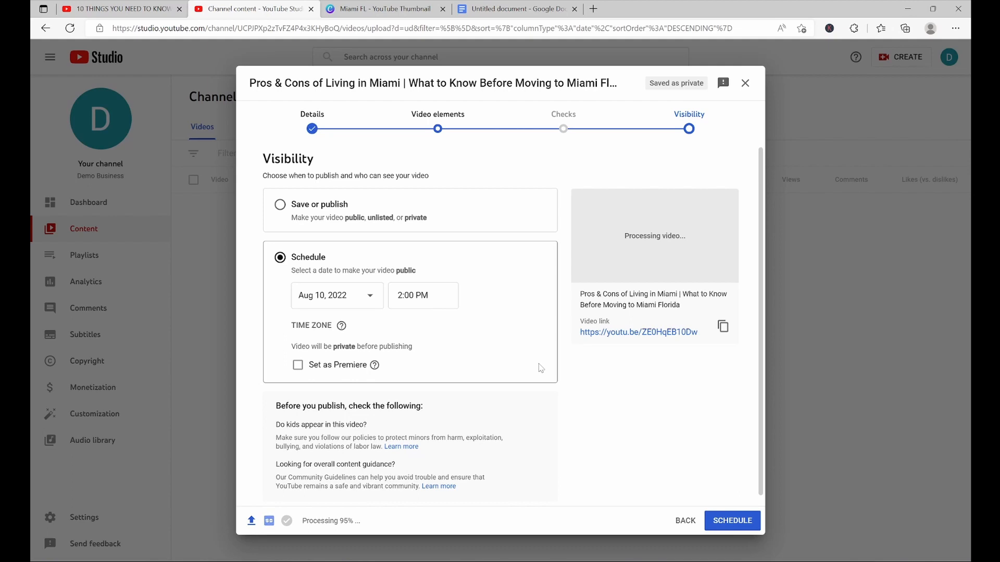
click(280, 205)
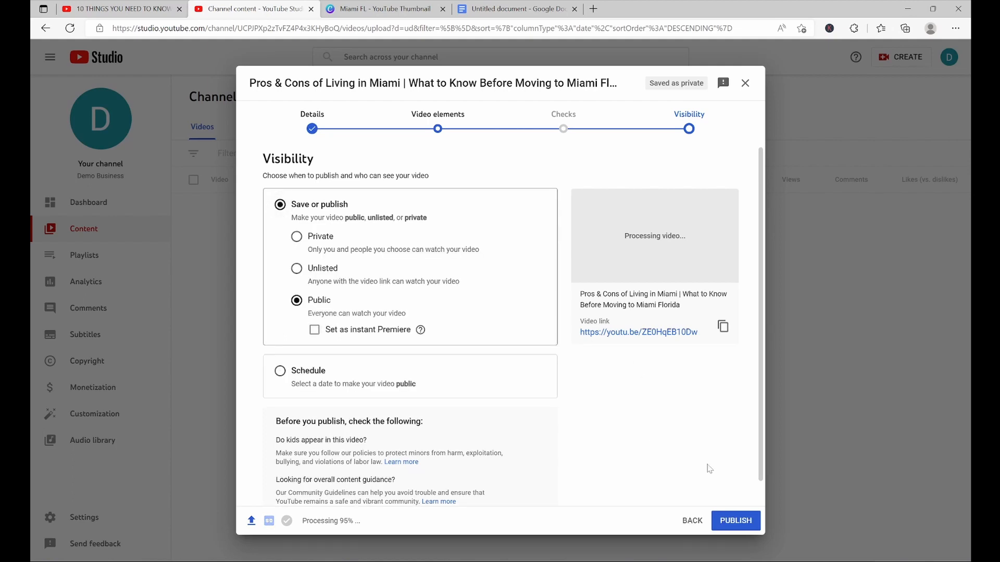